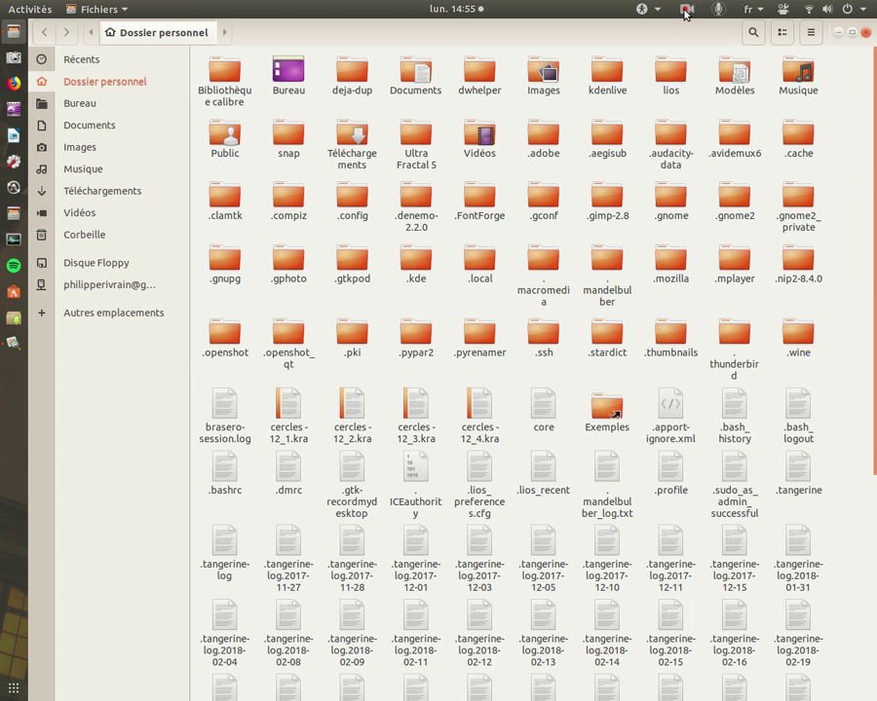
click(686, 12)
click(686, 12)
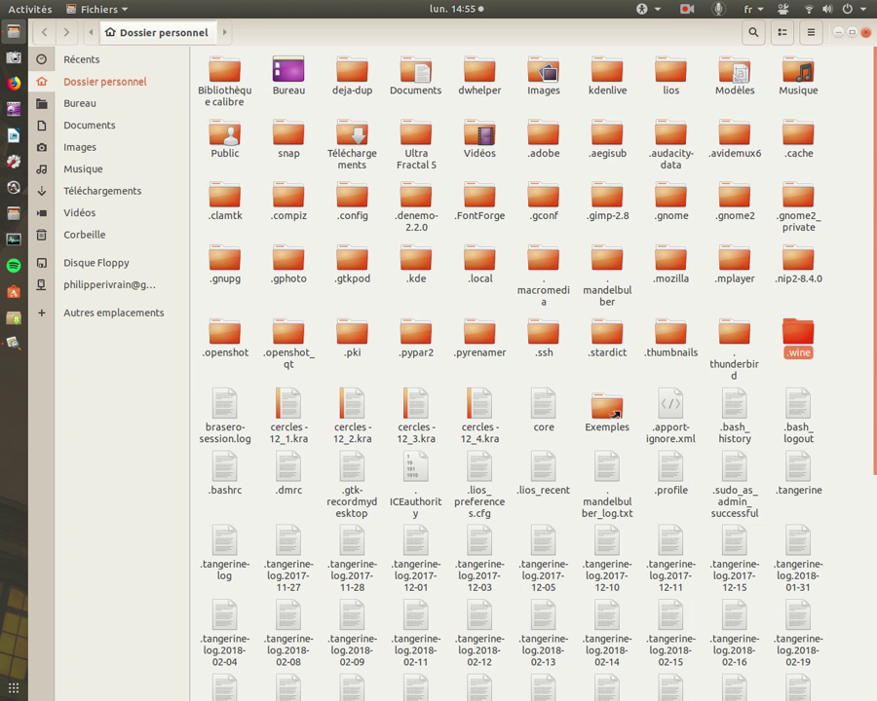
Open the system32 folder inside the home folder's .wine/drive_c/windows directory.
double_click(802, 333)
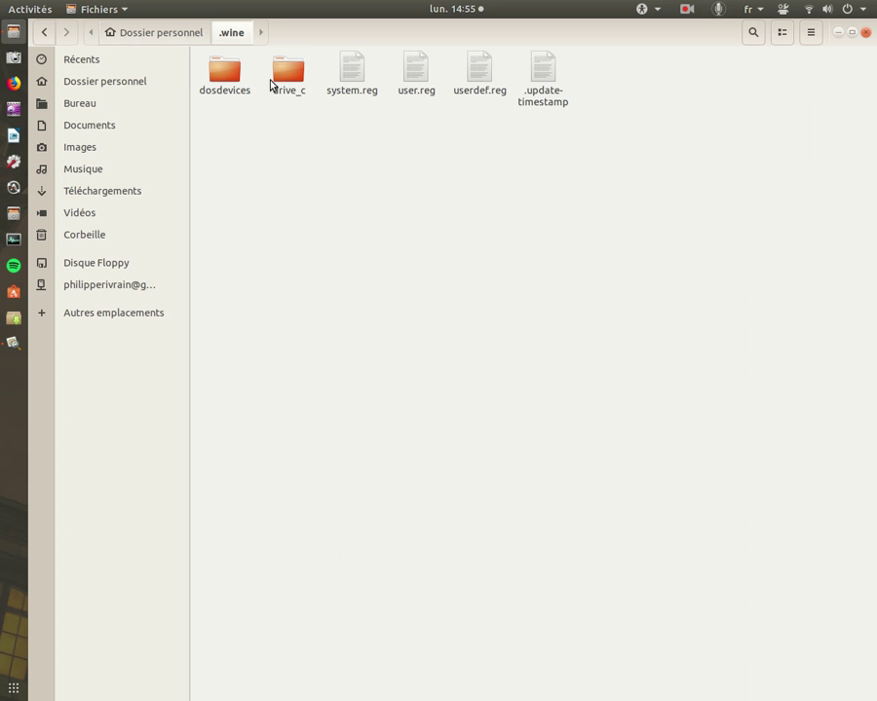
double_click(288, 78)
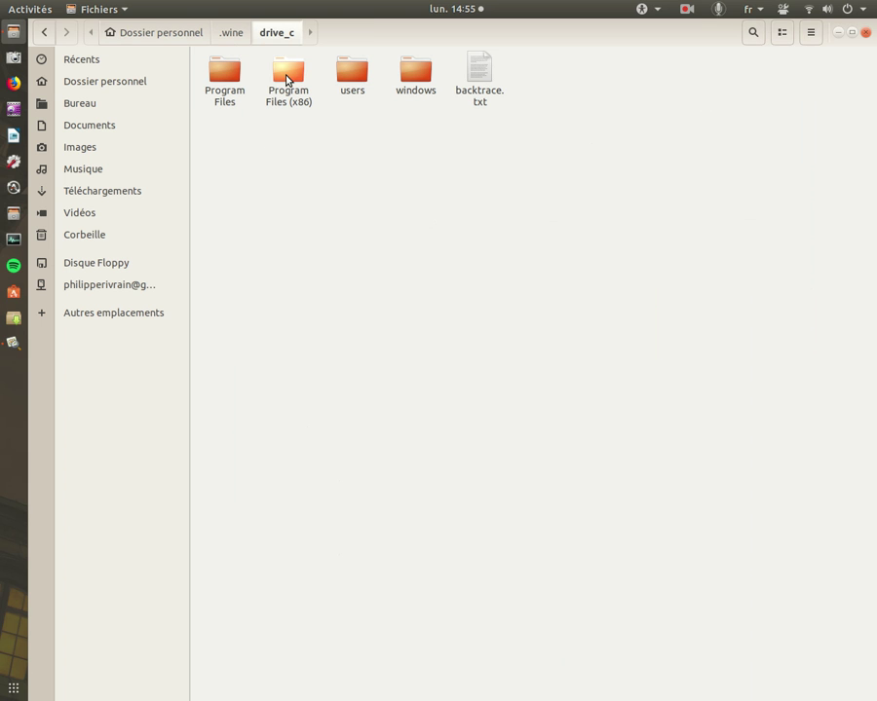
double_click(415, 78)
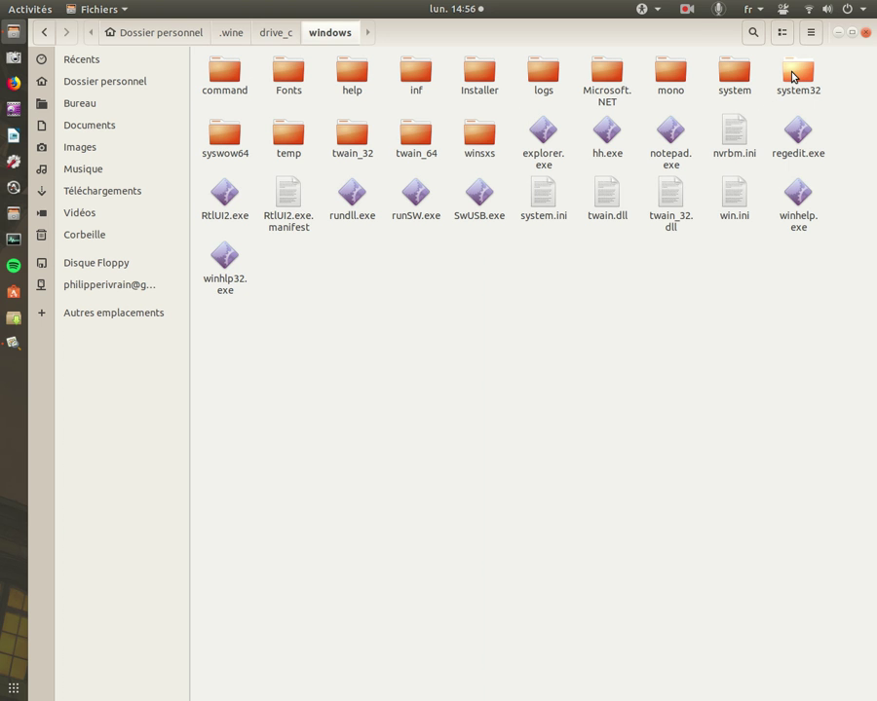
double_click(793, 77)
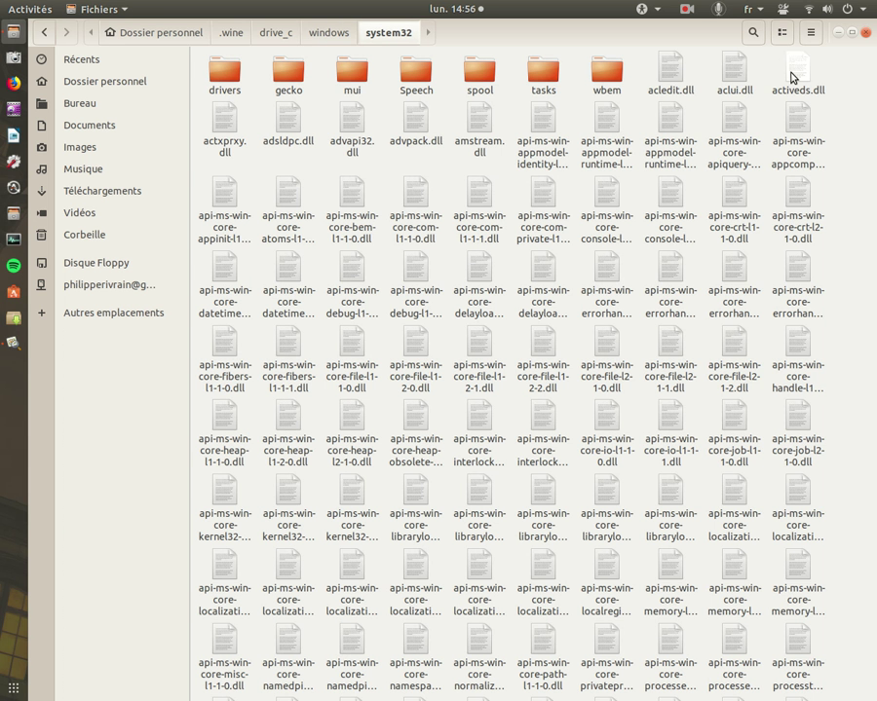
Find winecfg.exe in the system32 folder and launch it to open the Wine configuration.
scroll(582, 386, down, 3)
scroll(581, 386, down, 10)
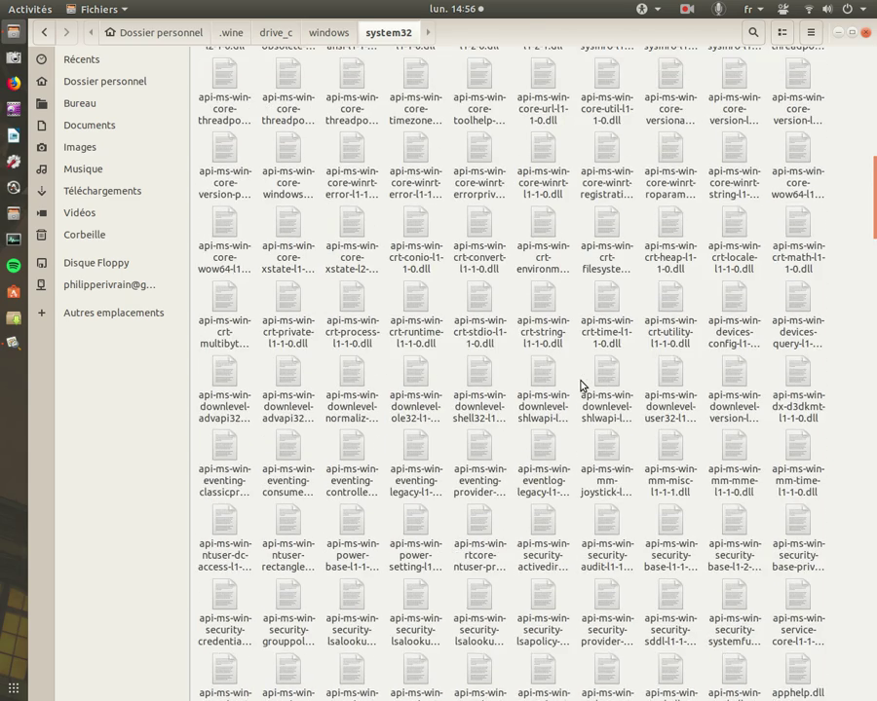
scroll(582, 386, down, 8)
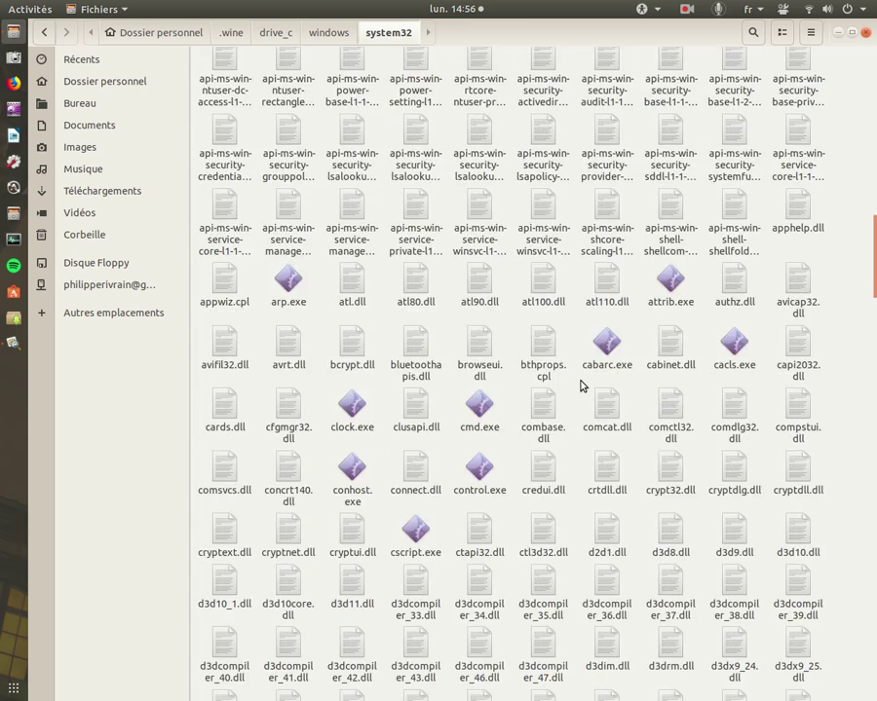
scroll(582, 386, down, 10)
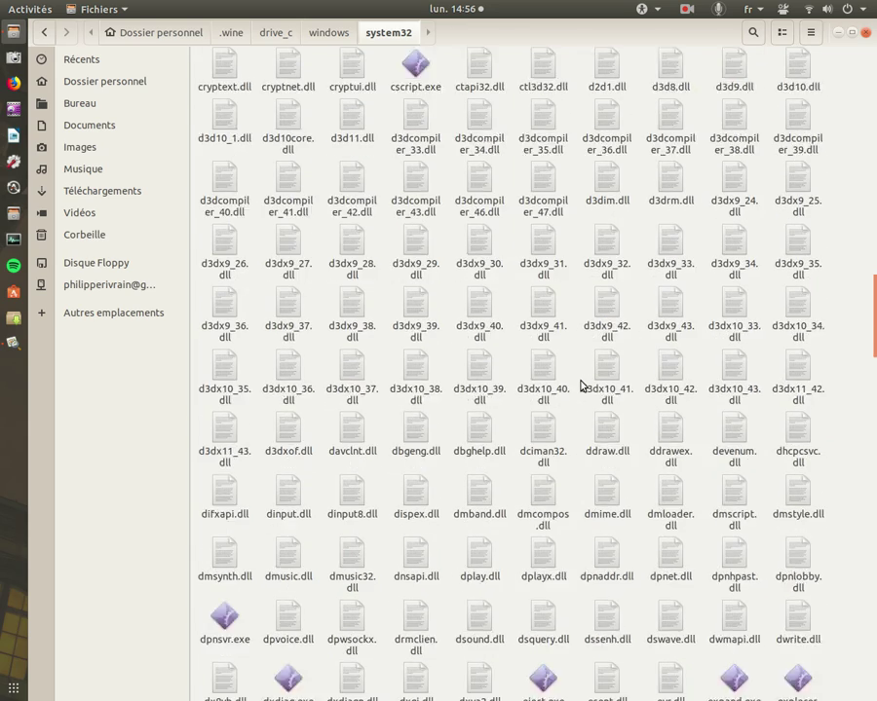
scroll(582, 386, down, 4)
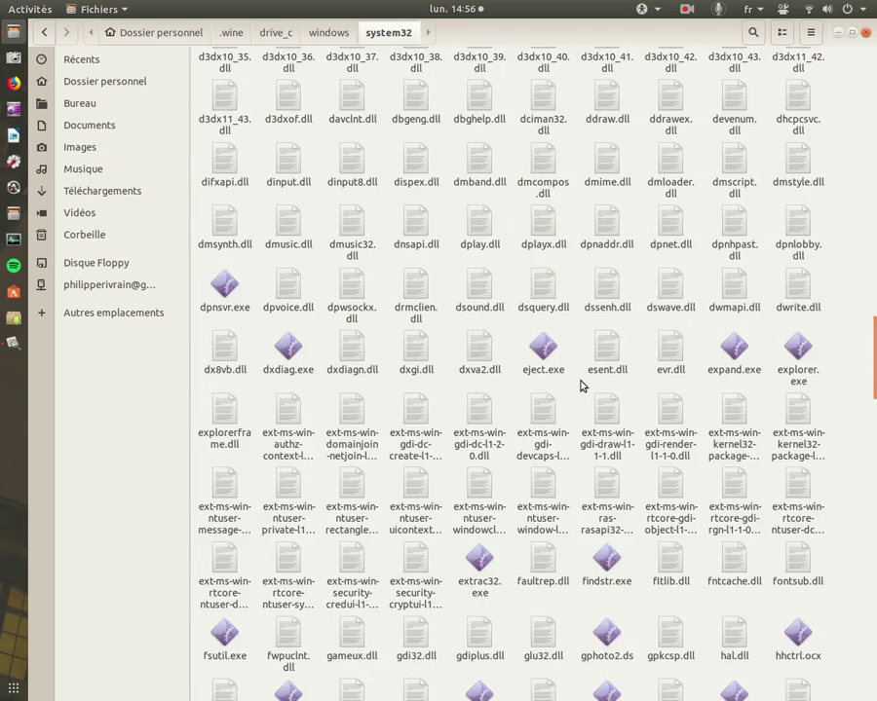
scroll(581, 386, down, 5)
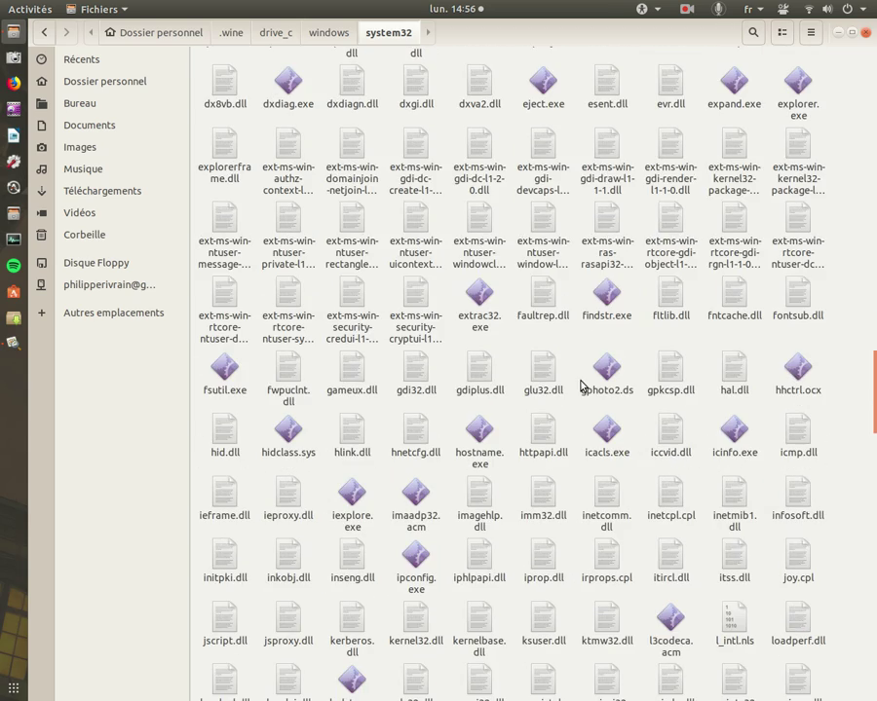
scroll(582, 386, down, 5)
scroll(581, 386, down, 12)
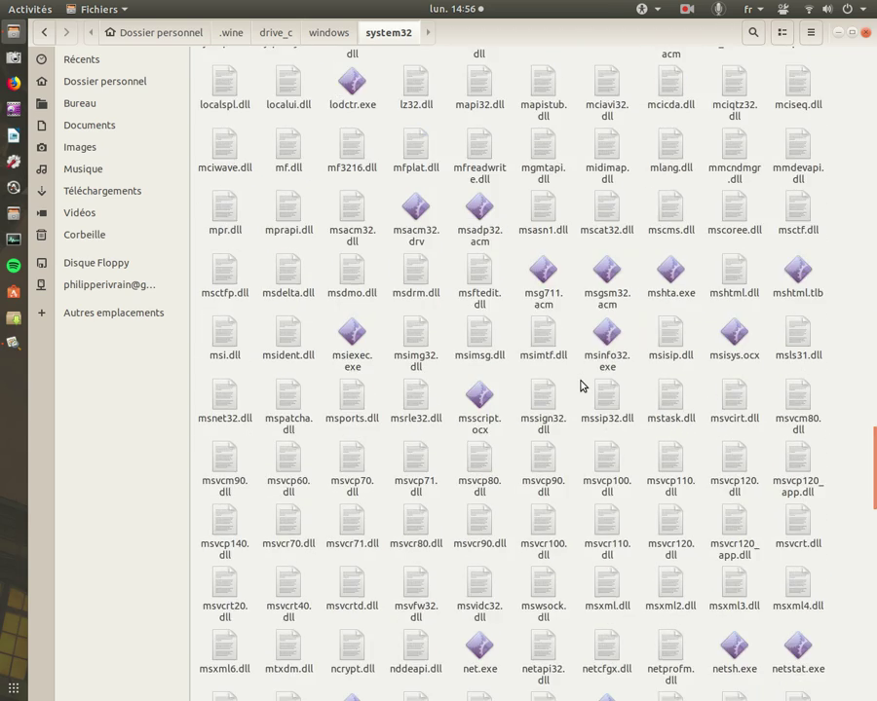
scroll(582, 386, down, 5)
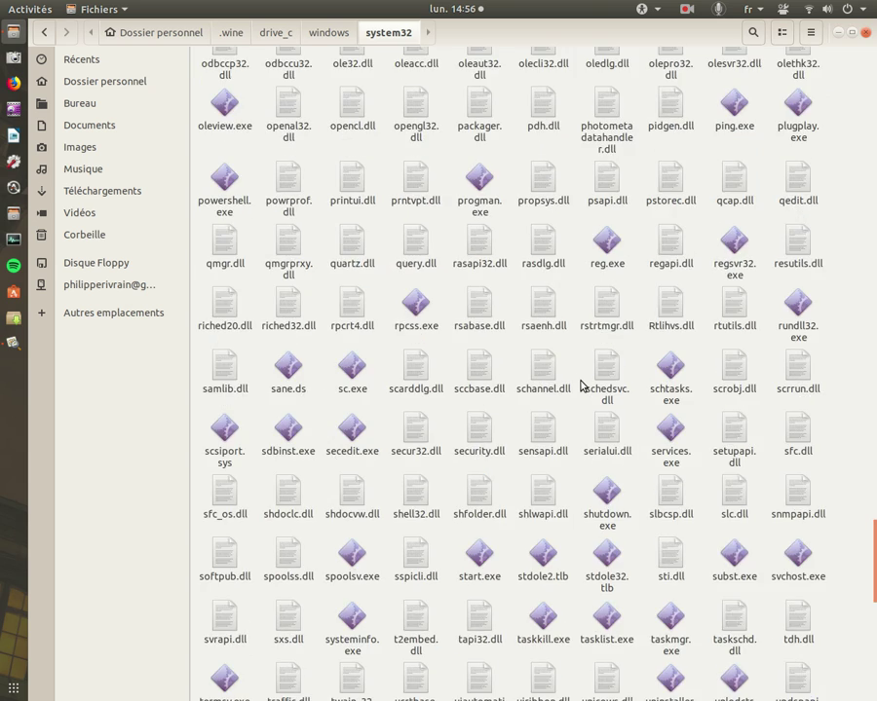
scroll(582, 386, down, 5)
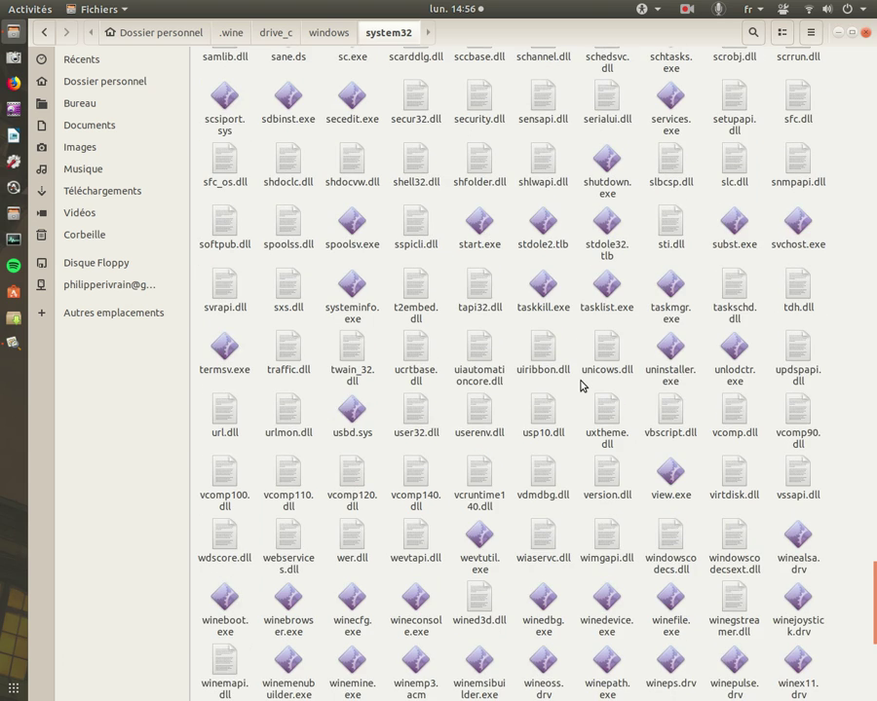
scroll(582, 386, down, 2)
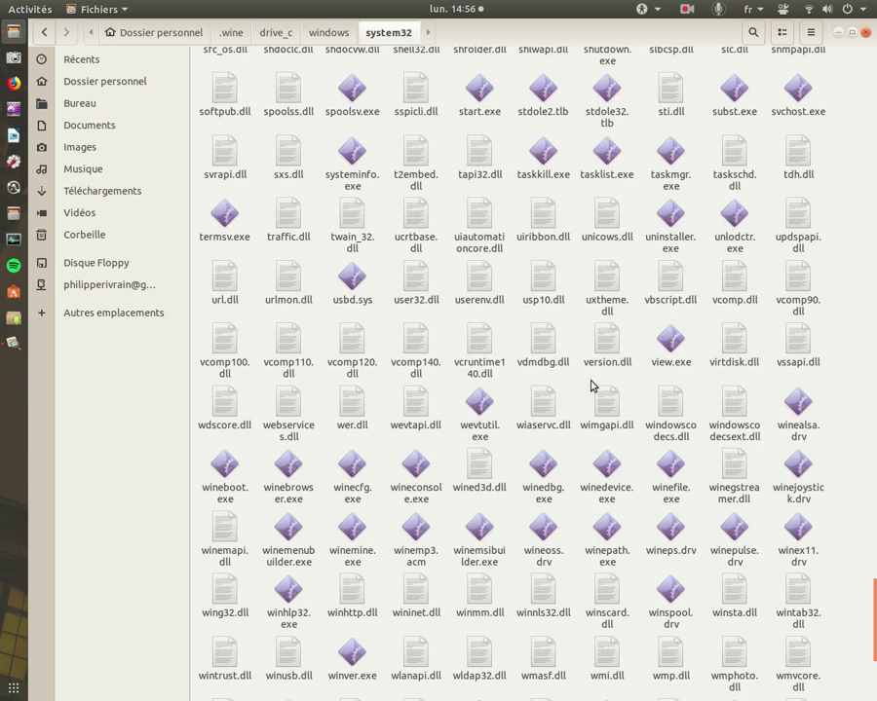
click(351, 477)
double_click(352, 476)
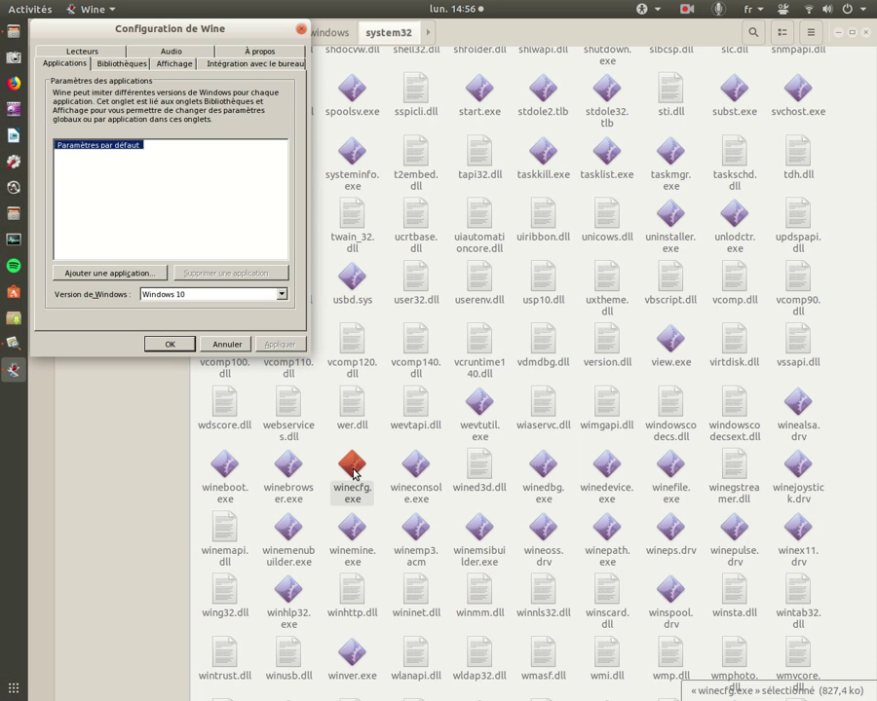
Choose Windows 10 as the emulated Windows version for the default settings, apply it and close the Wine configuration.
drag(265, 37, 294, 67)
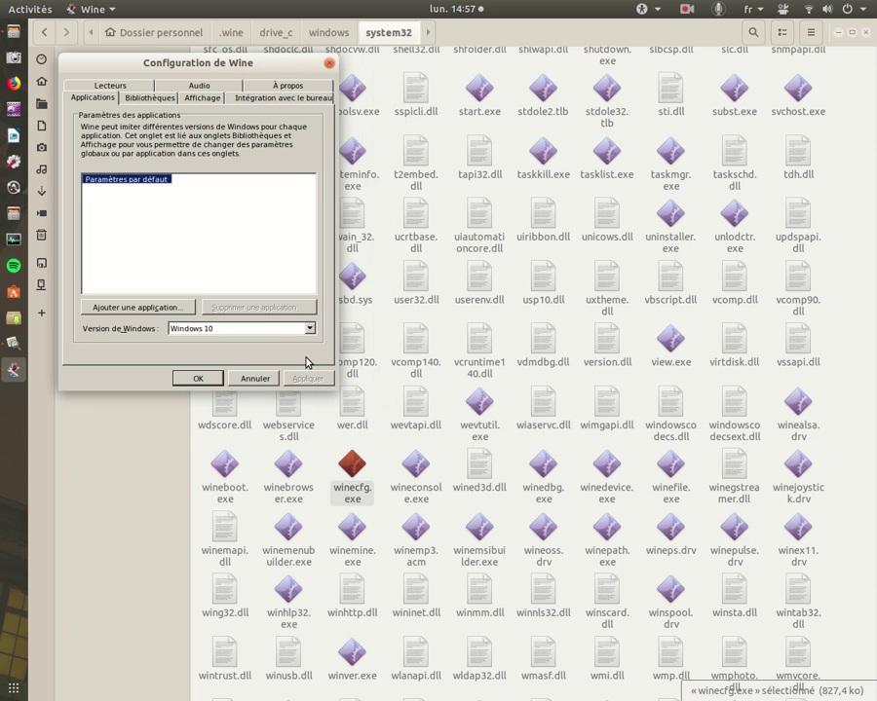
click(309, 329)
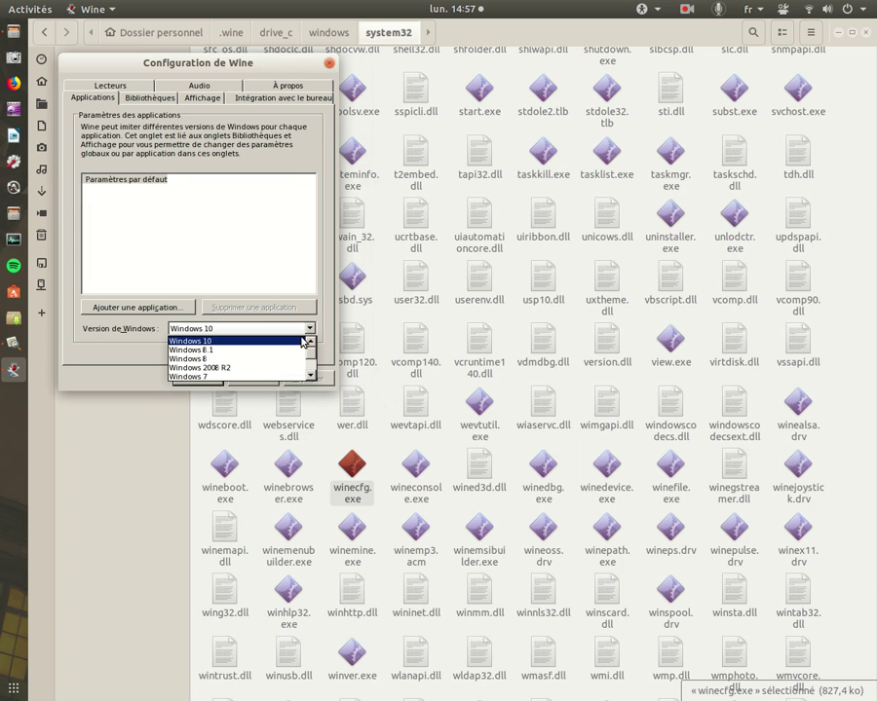
scroll(273, 369, down, 2)
scroll(271, 366, up, 2)
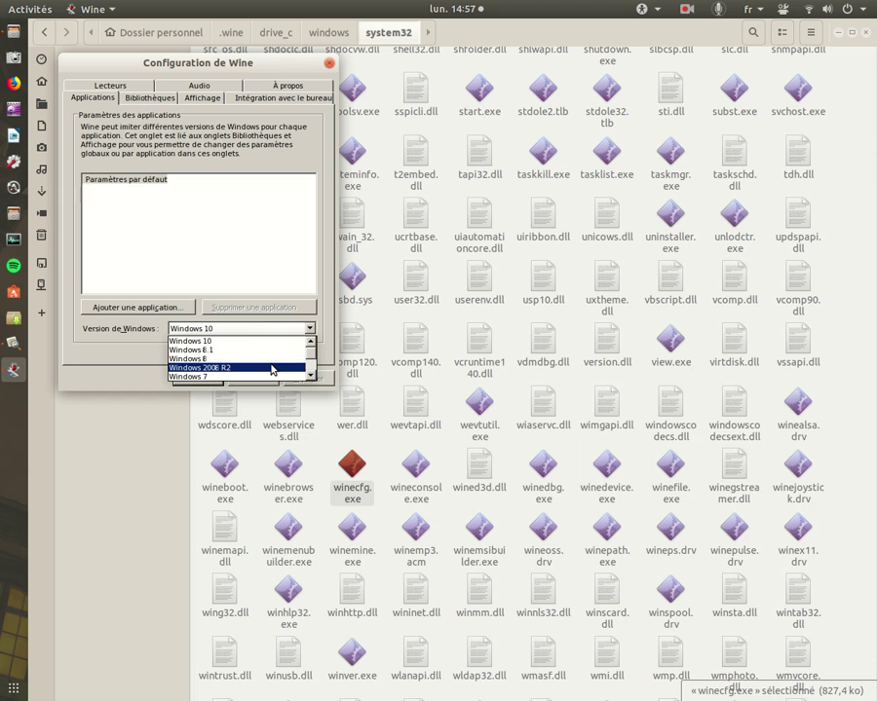
click(260, 341)
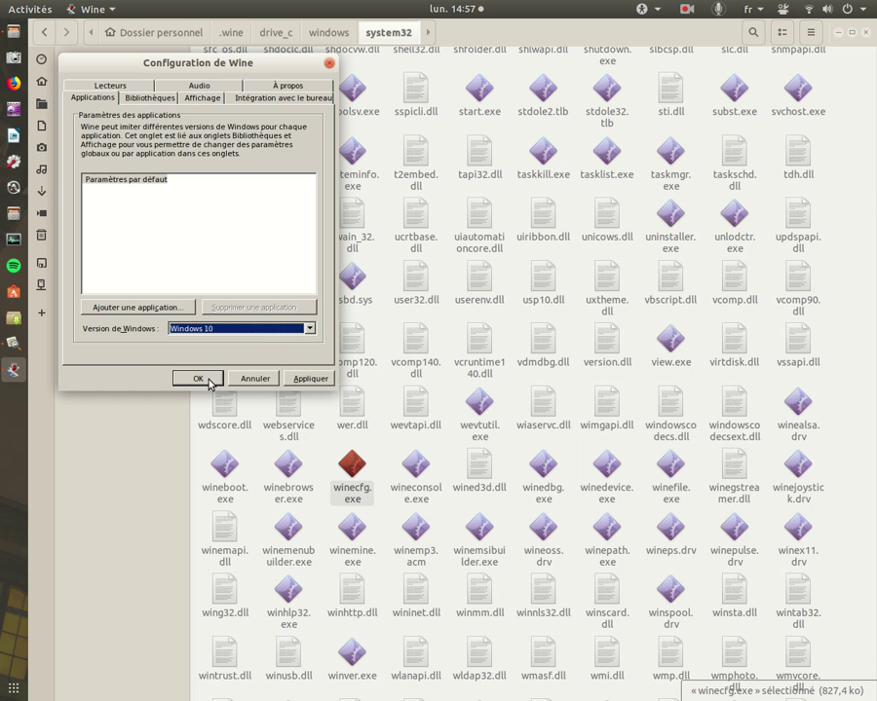
click(312, 379)
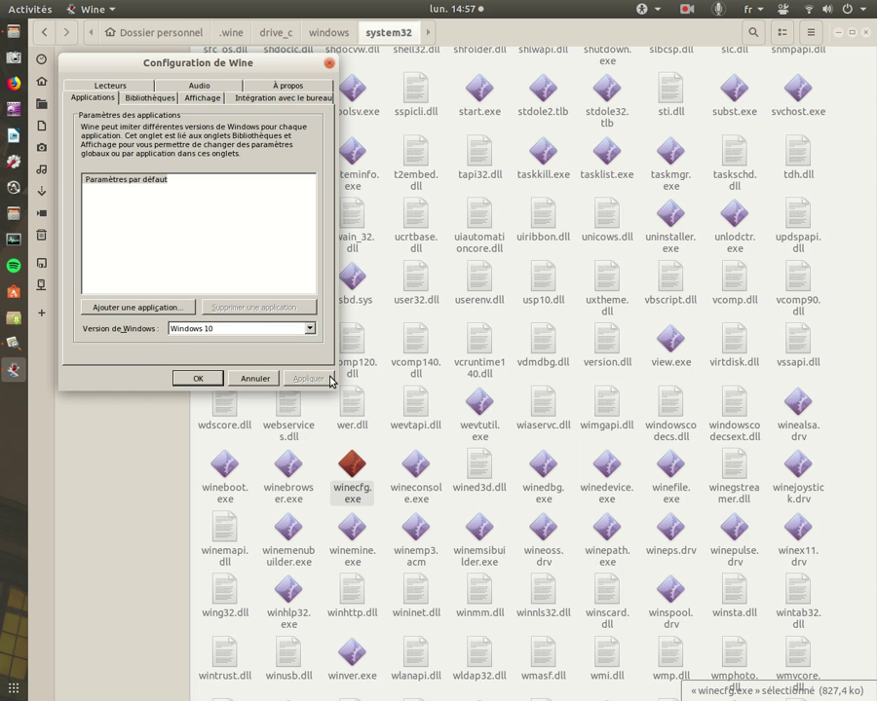
click(203, 381)
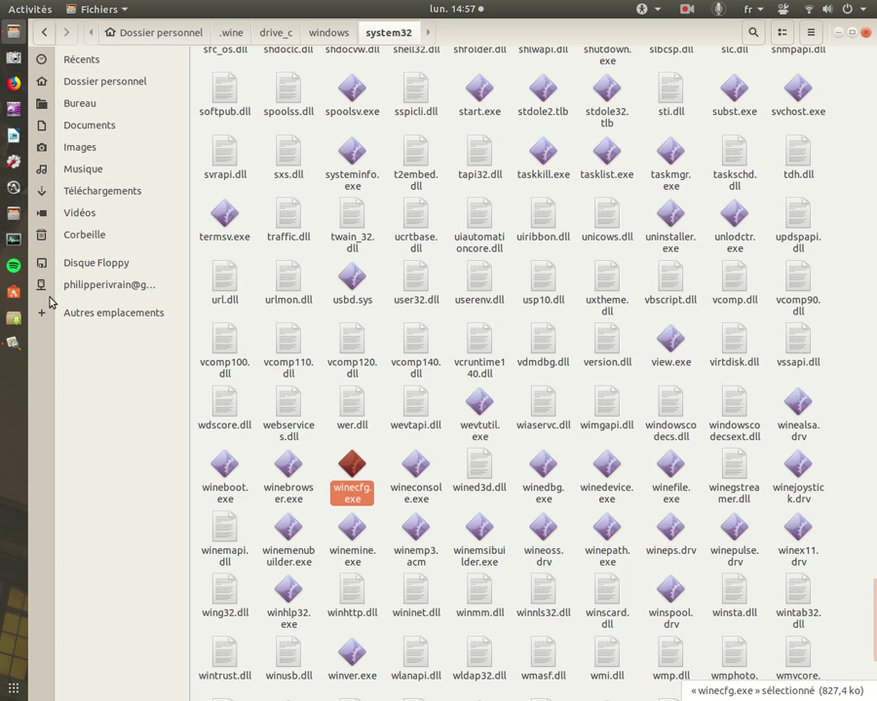
Take a screenshot of the entire screen with no delay using the screenshot utility.
click(13, 57)
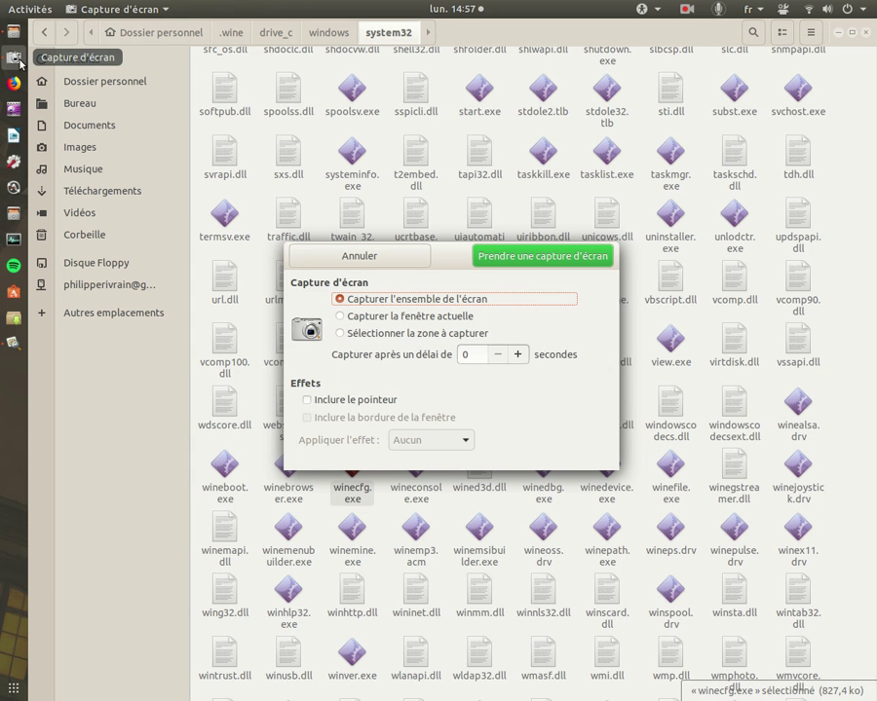
click(564, 256)
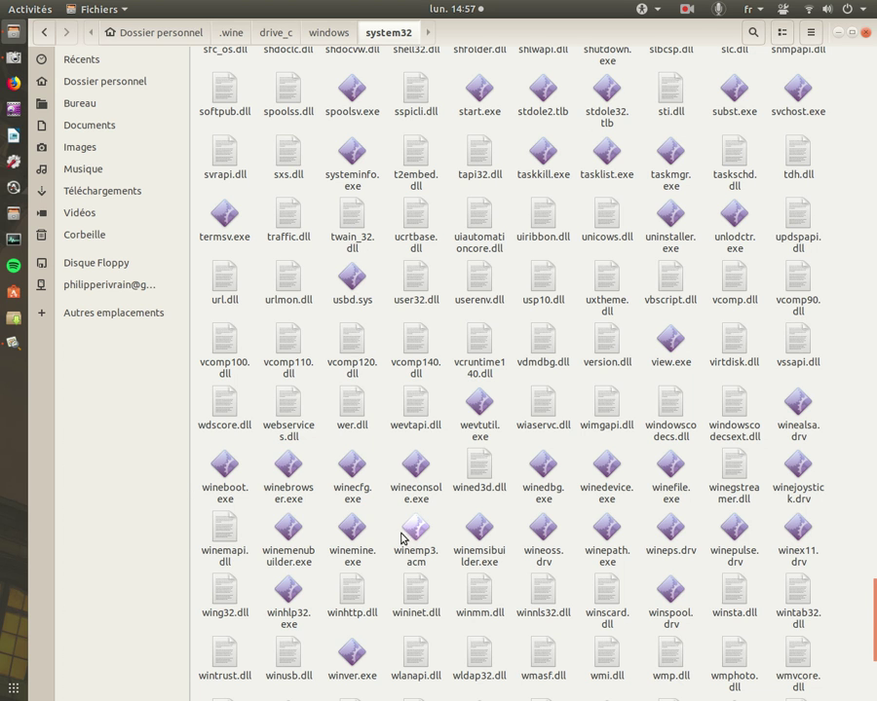
Launch winefile.exe from system32 and open the Z:\ and H:\ drives in the Wine file manager.
click(672, 468)
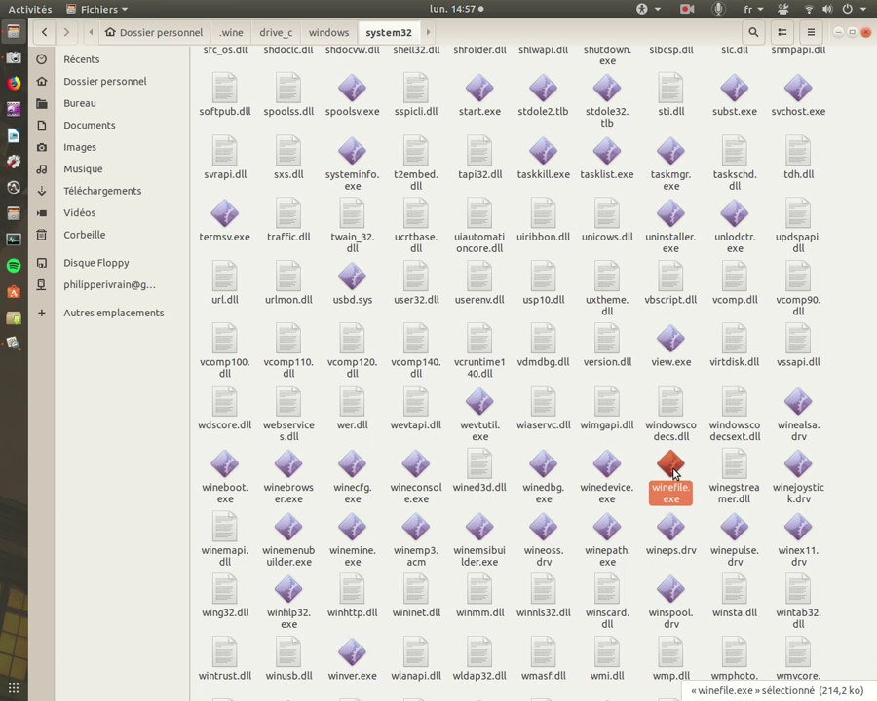
key(Return)
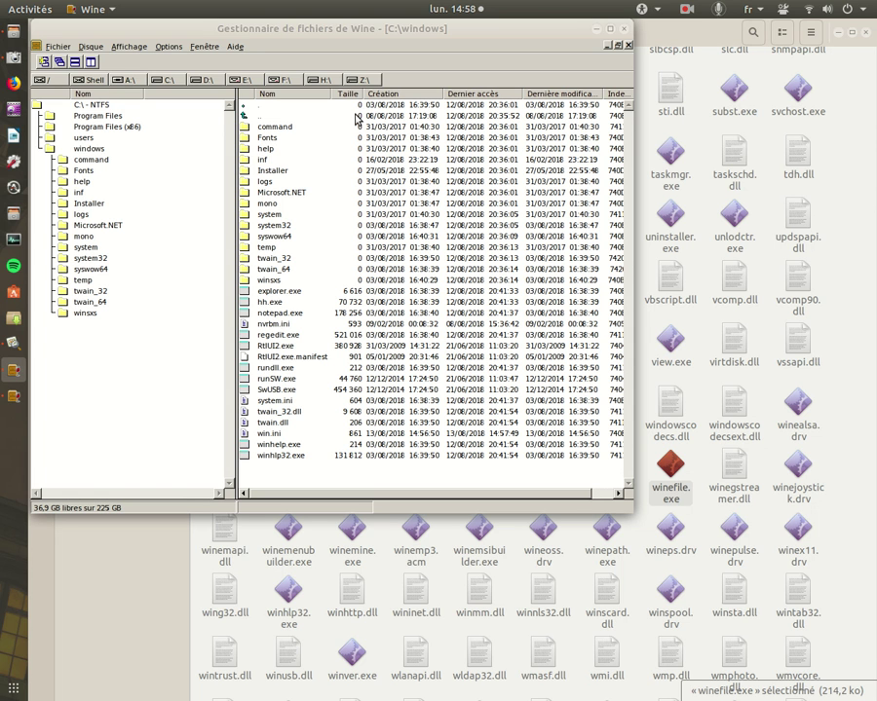
click(359, 80)
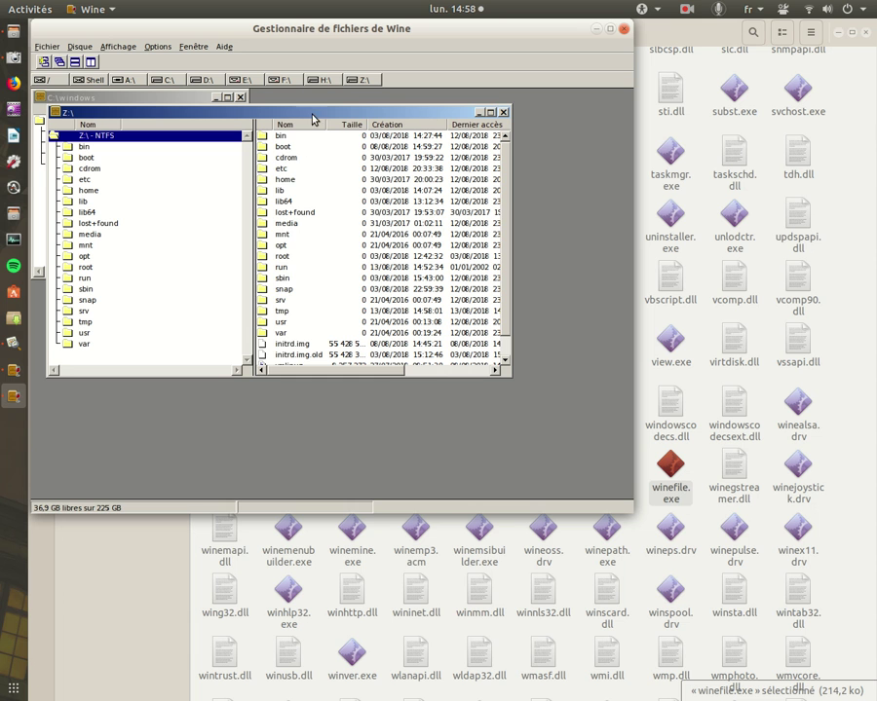
click(325, 80)
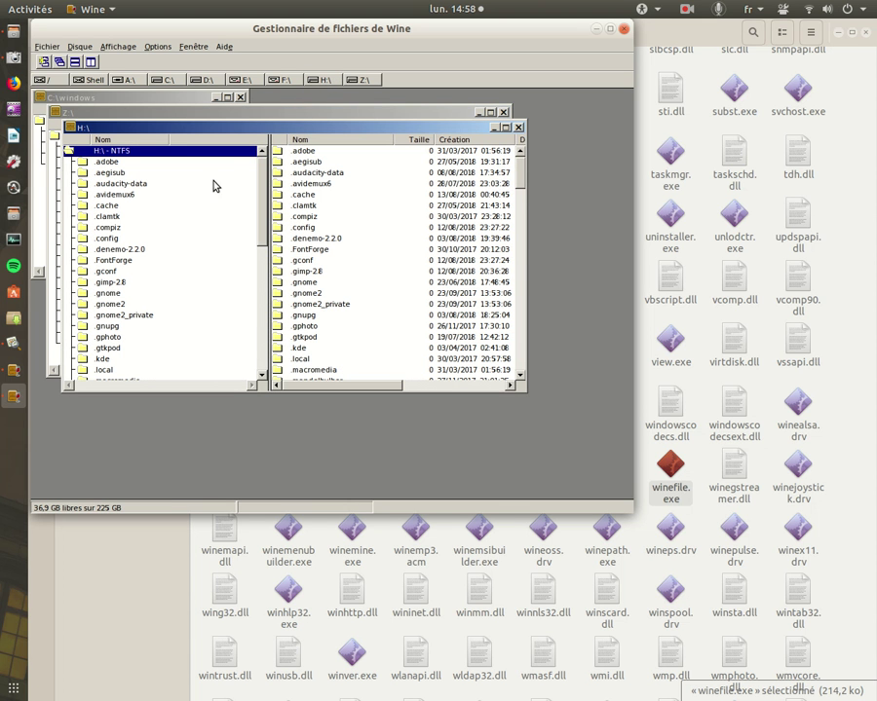
Open the Documents folder on the H:\ drive in the Wine file manager.
scroll(170, 242, down, 9)
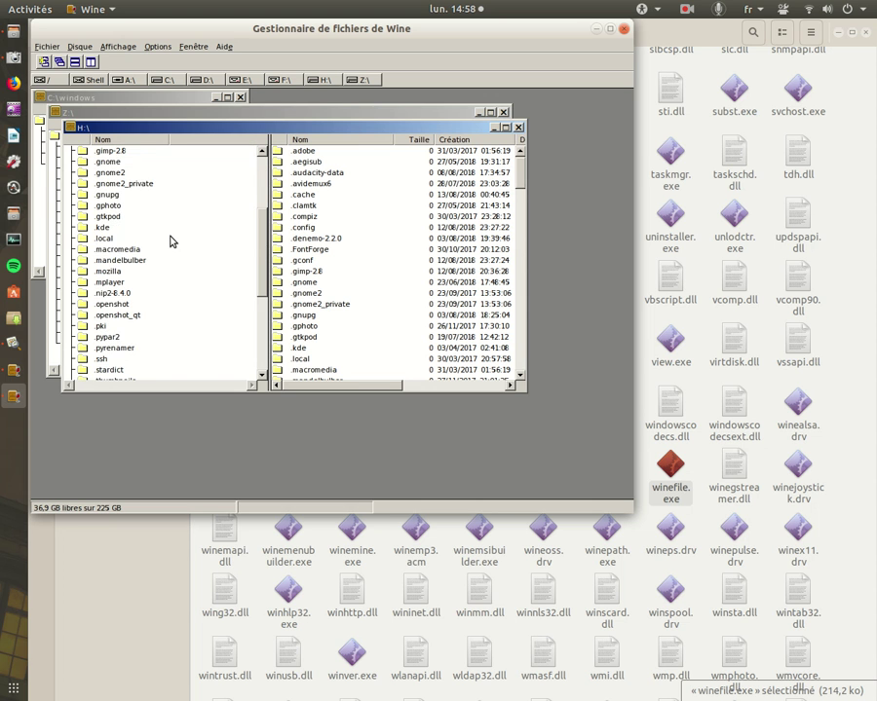
scroll(170, 242, down, 1)
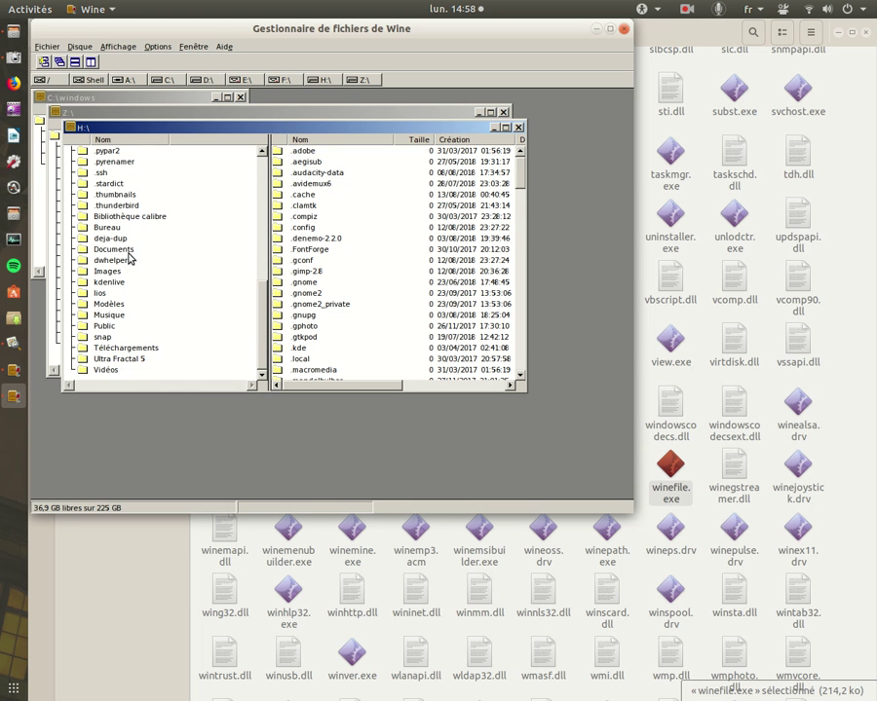
double_click(127, 252)
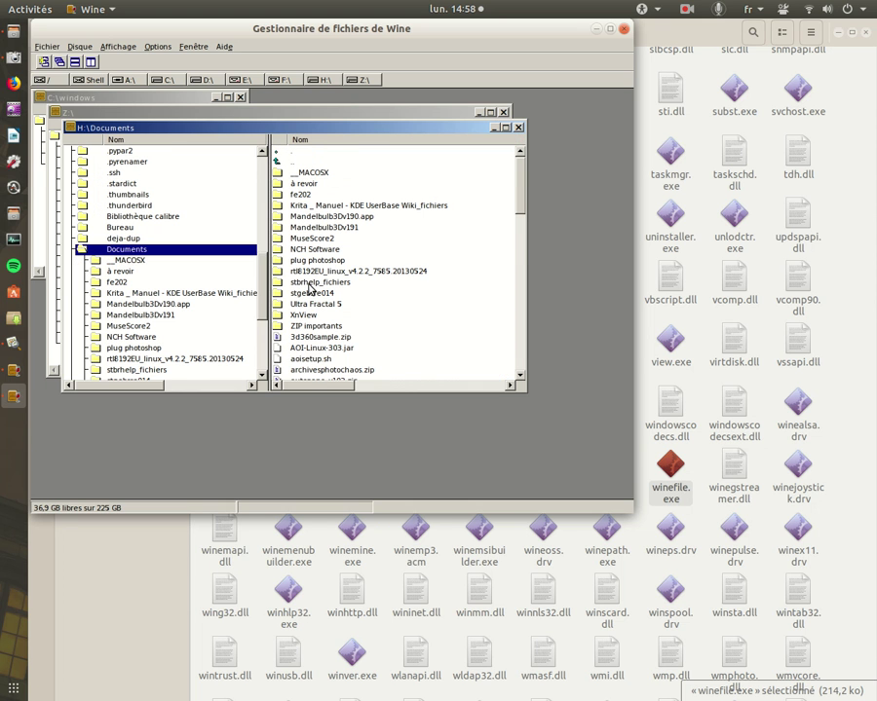
Look through the contents of H:\Documents for Windows programs and their folders.
scroll(309, 289, down, 20)
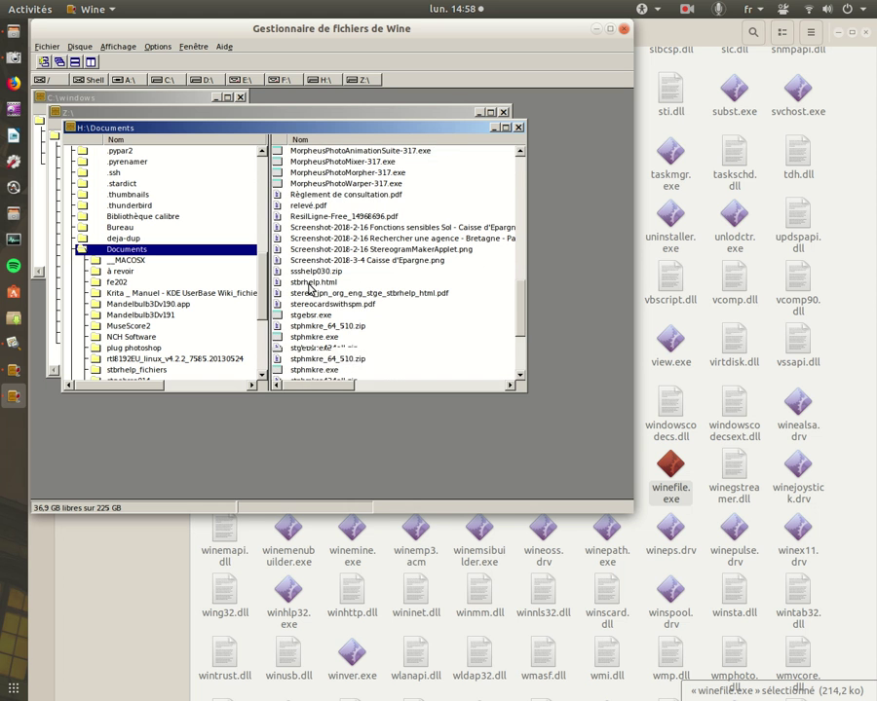
scroll(309, 289, down, 4)
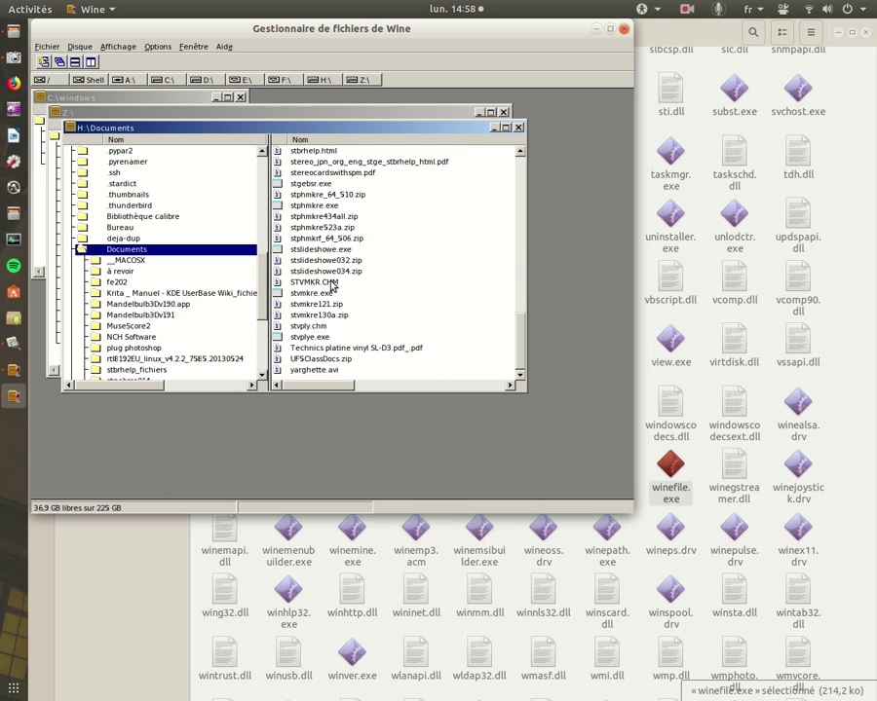
scroll(331, 285, up, 1)
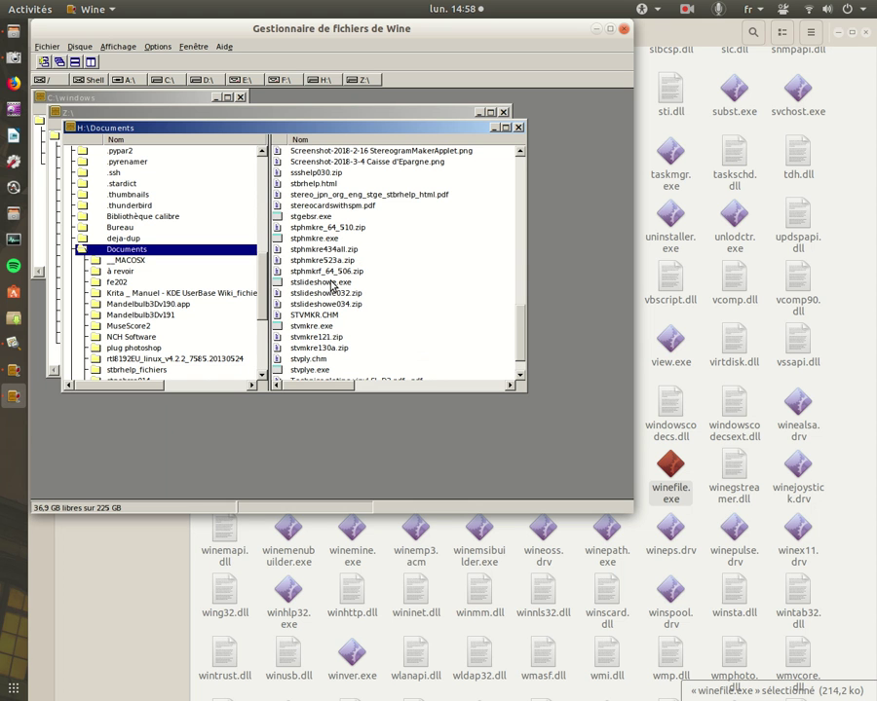
scroll(331, 285, up, 2)
scroll(331, 285, down, 3)
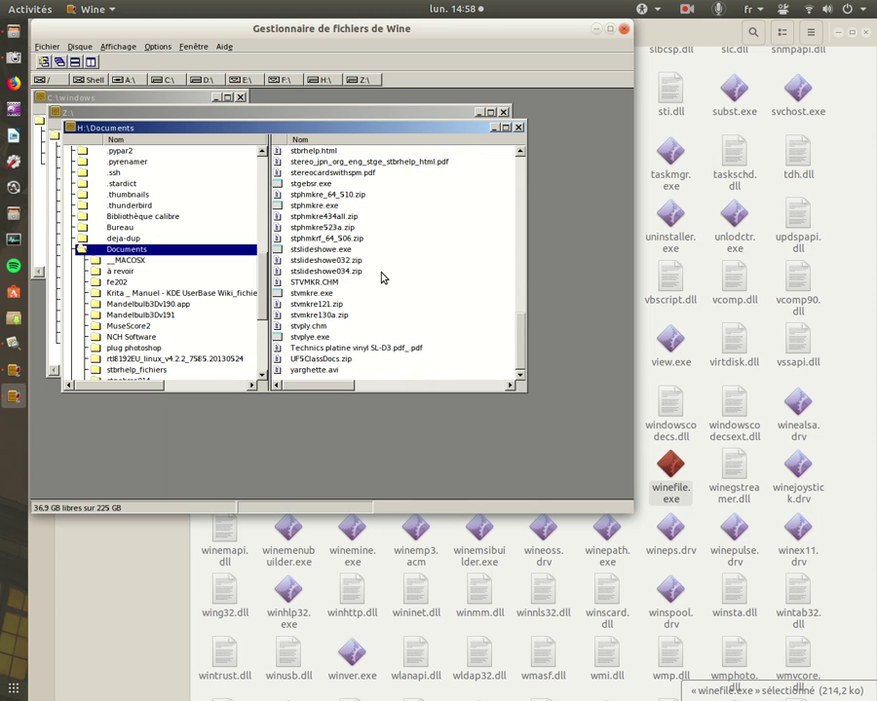
scroll(382, 277, up, 3)
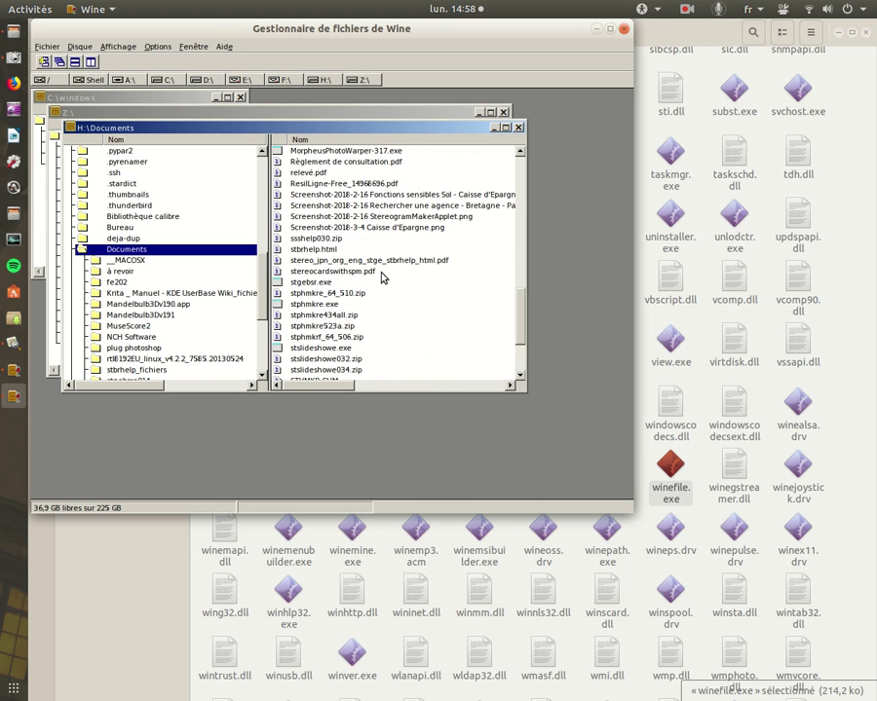
scroll(382, 277, up, 3)
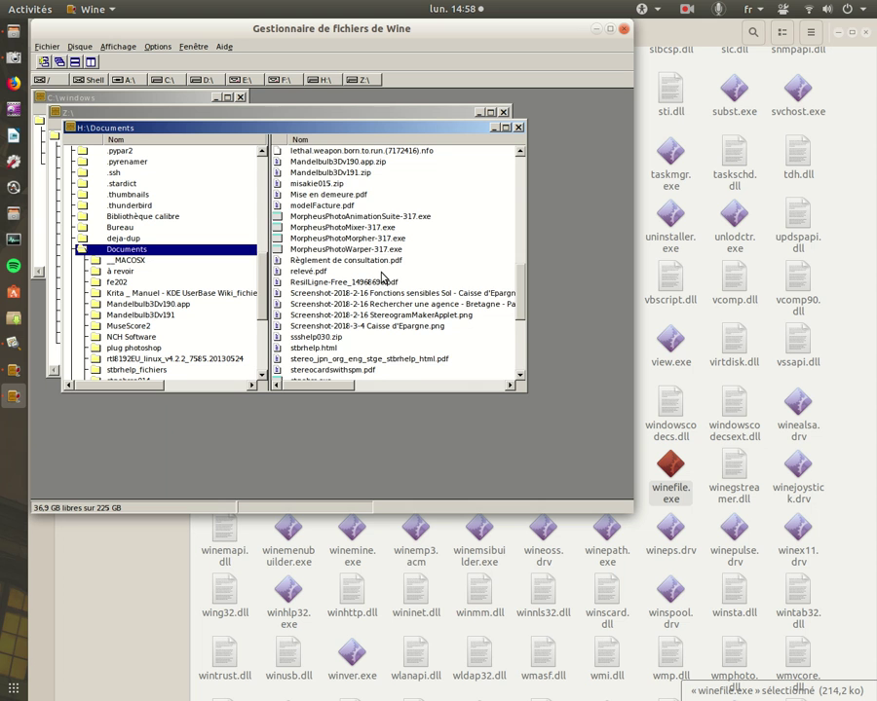
scroll(382, 277, up, 3)
scroll(382, 277, up, 7)
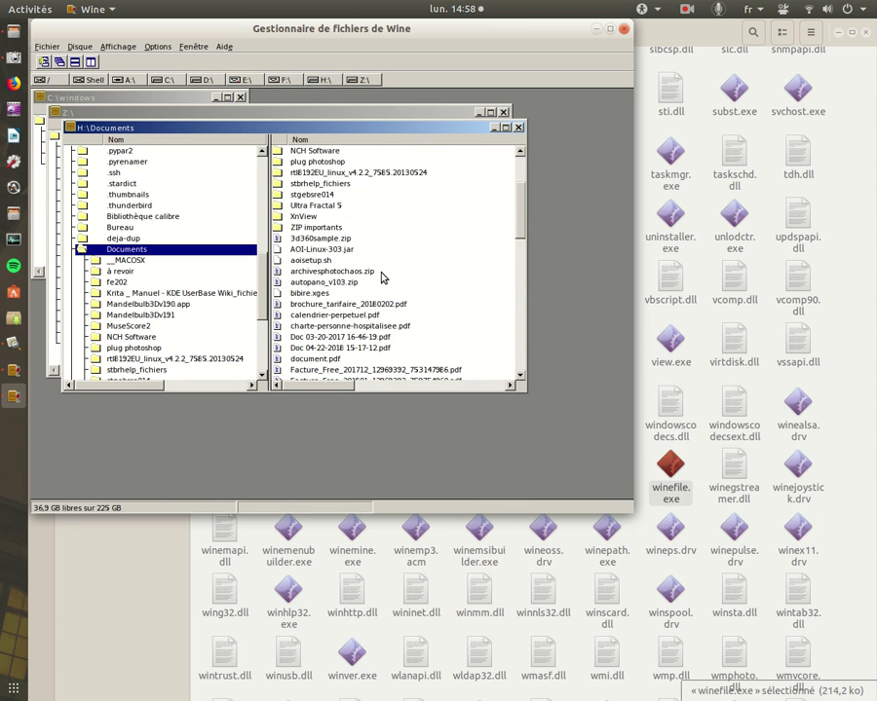
Open the XnView folder in H:\Documents, launch xnview.exe and dismiss the tip of the day.
click(317, 218)
double_click(316, 218)
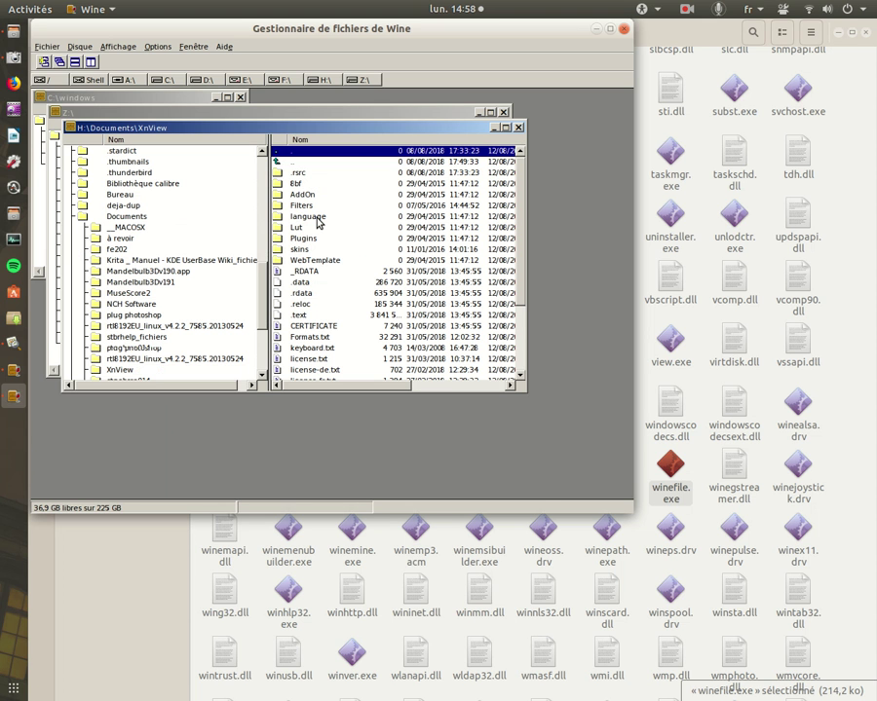
scroll(316, 222, down, 2)
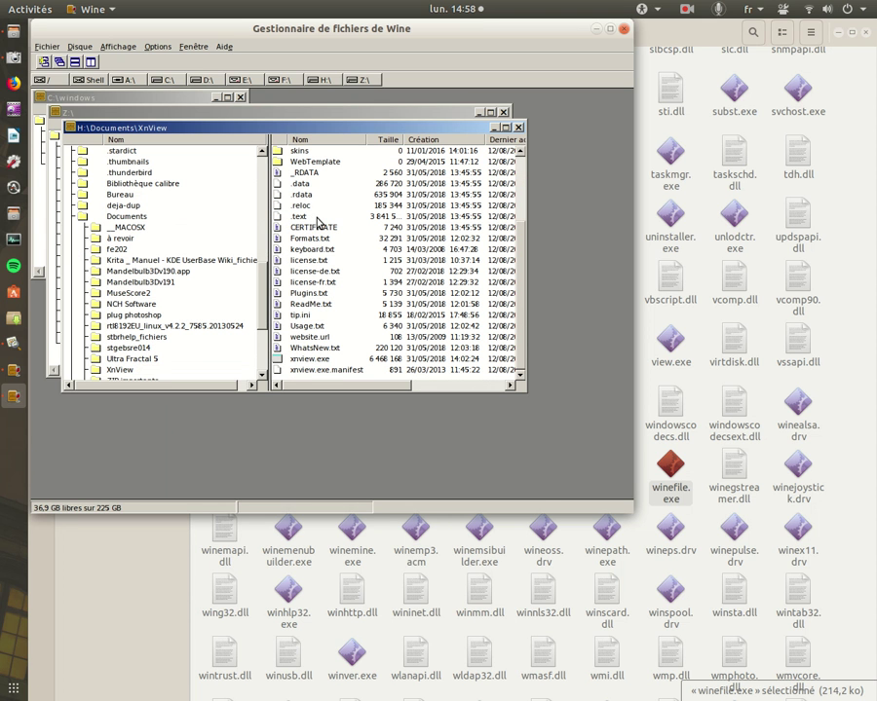
click(313, 360)
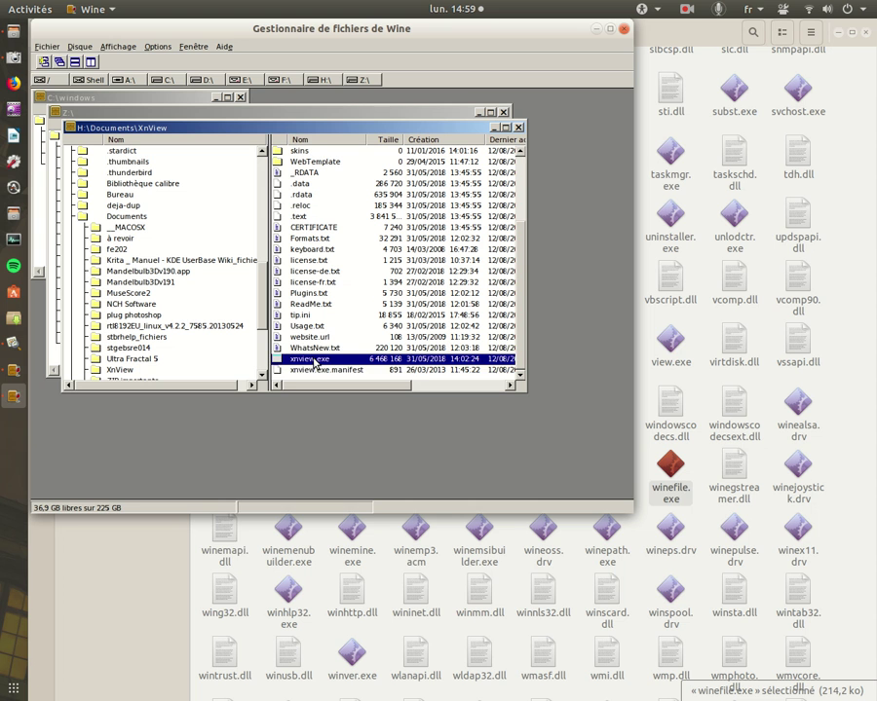
double_click(313, 360)
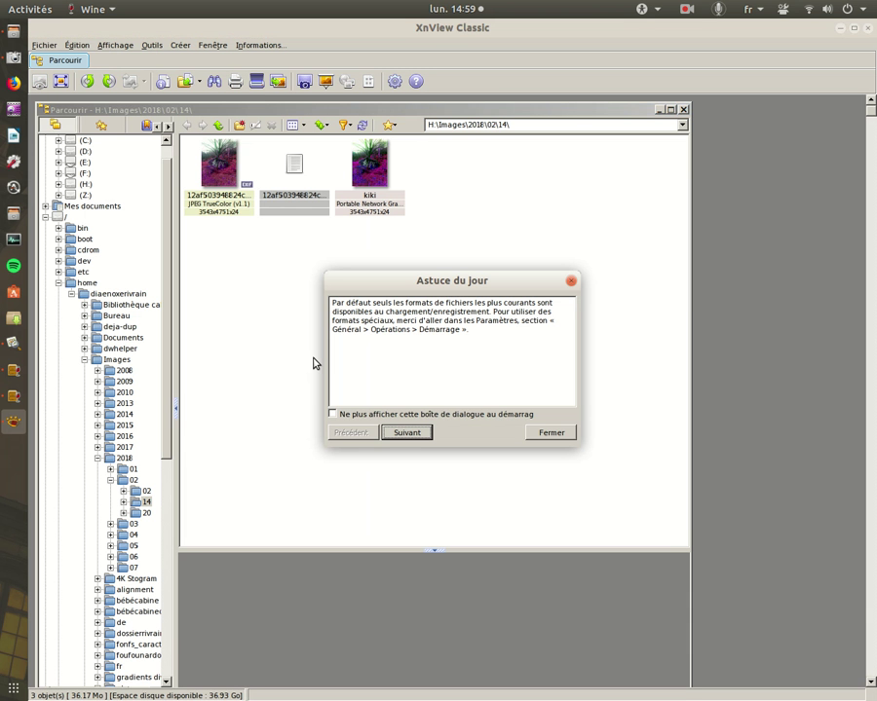
click(544, 433)
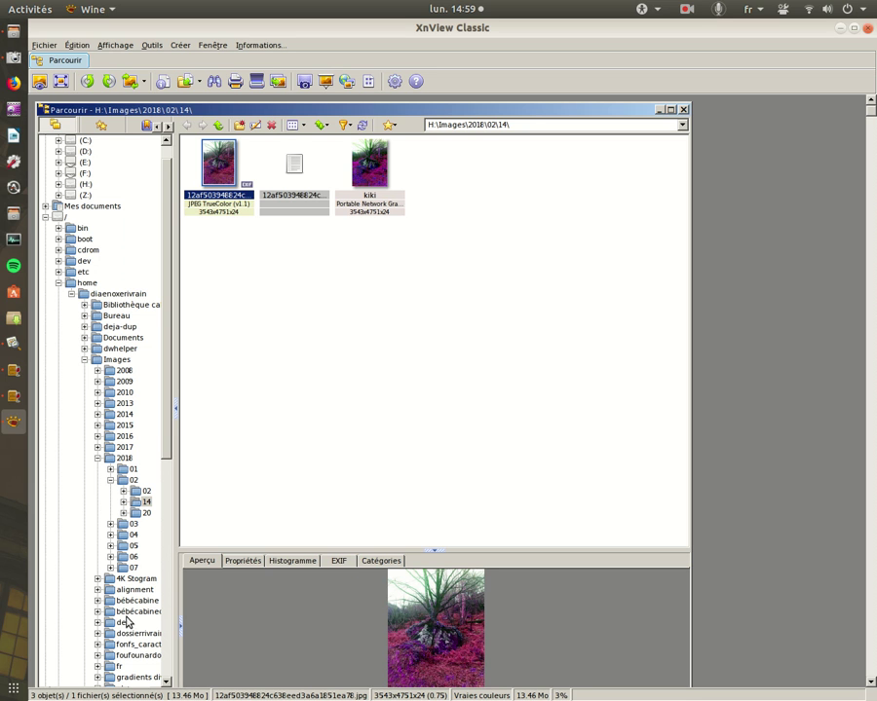
Go up to H:\Images\2018\02, enter the folder 20 and open its JPEG image for viewing.
scroll(152, 584, down, 2)
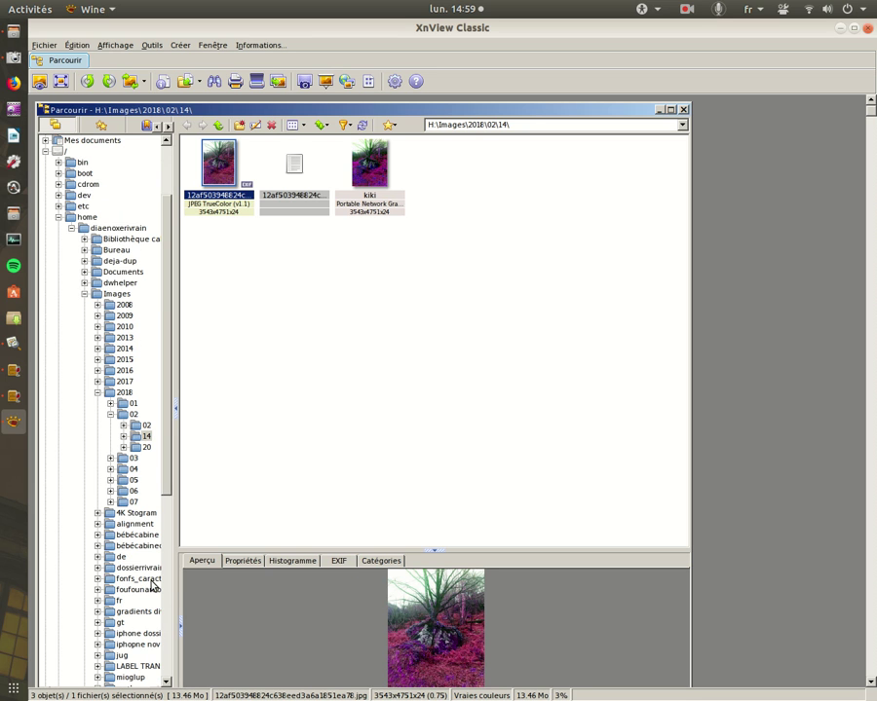
scroll(152, 586, down, 2)
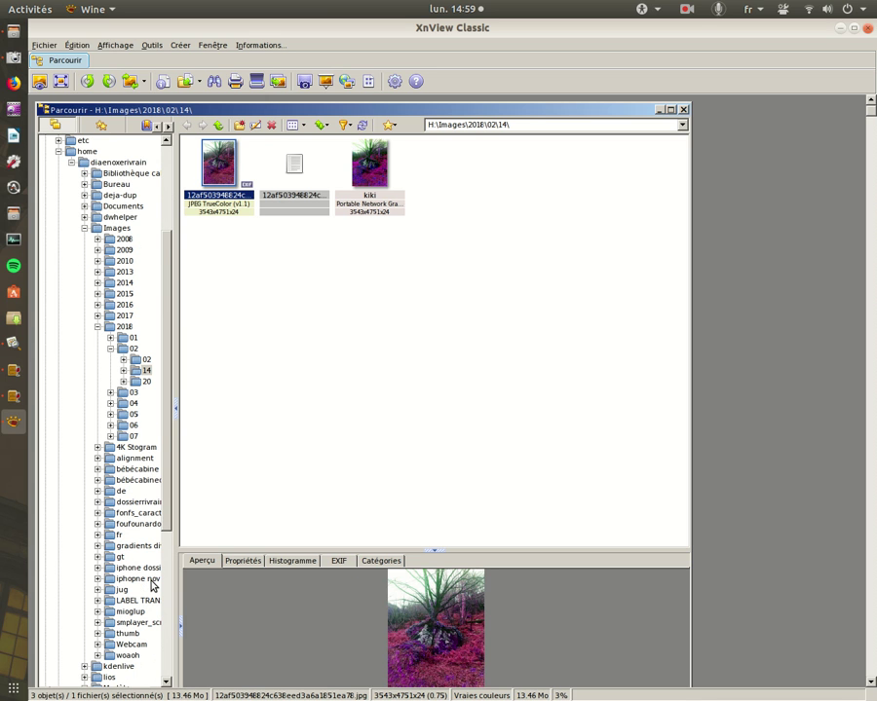
scroll(152, 585, down, 1)
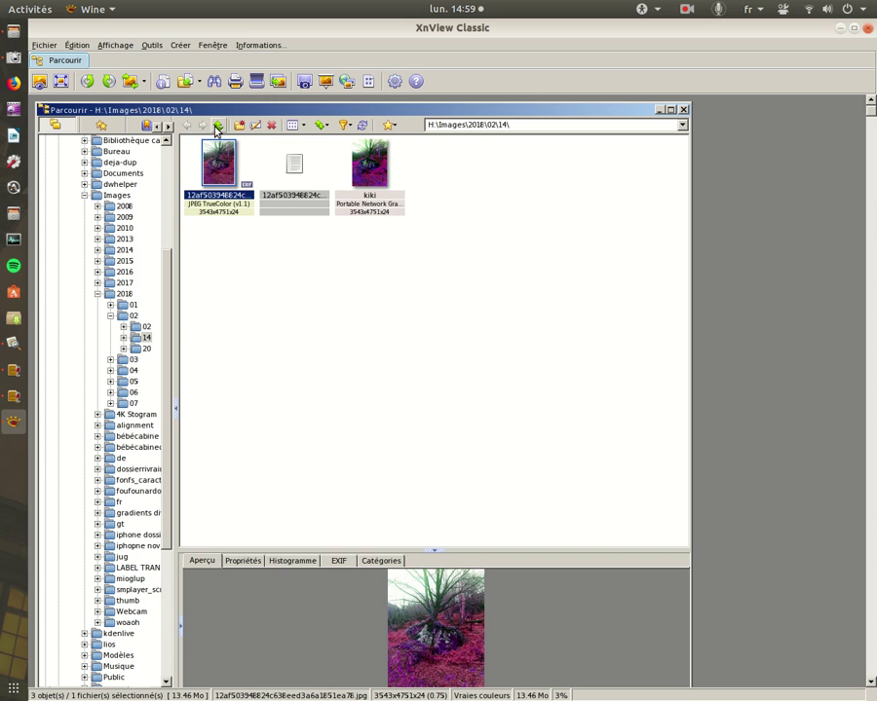
click(217, 125)
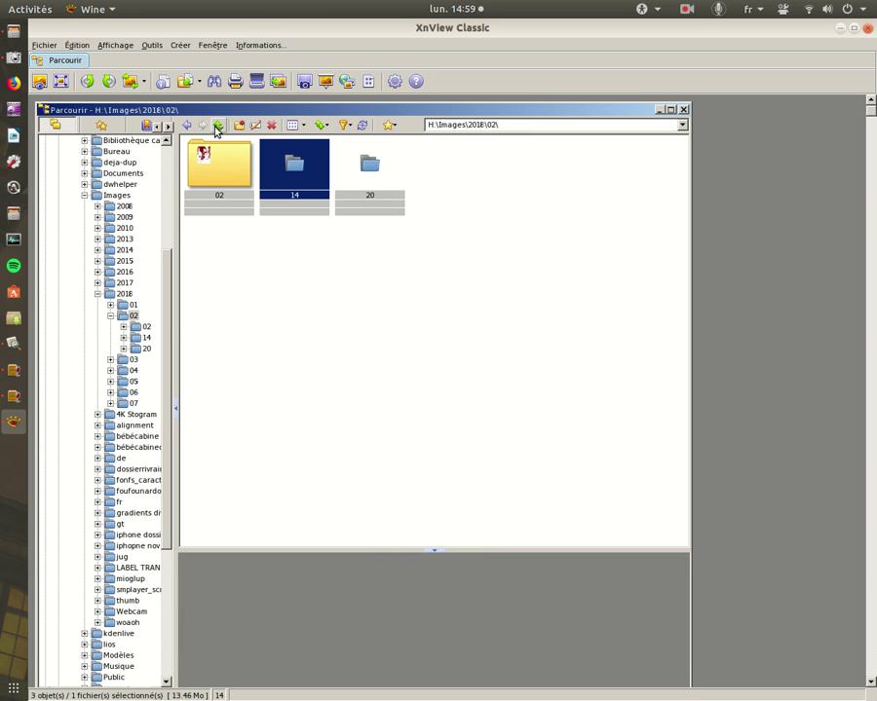
double_click(360, 171)
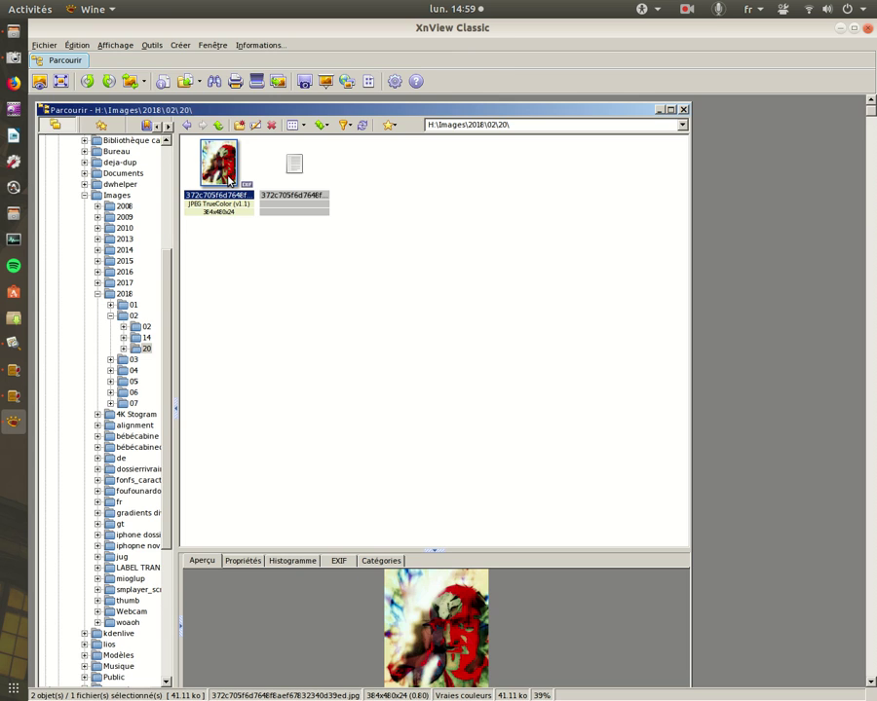
double_click(218, 164)
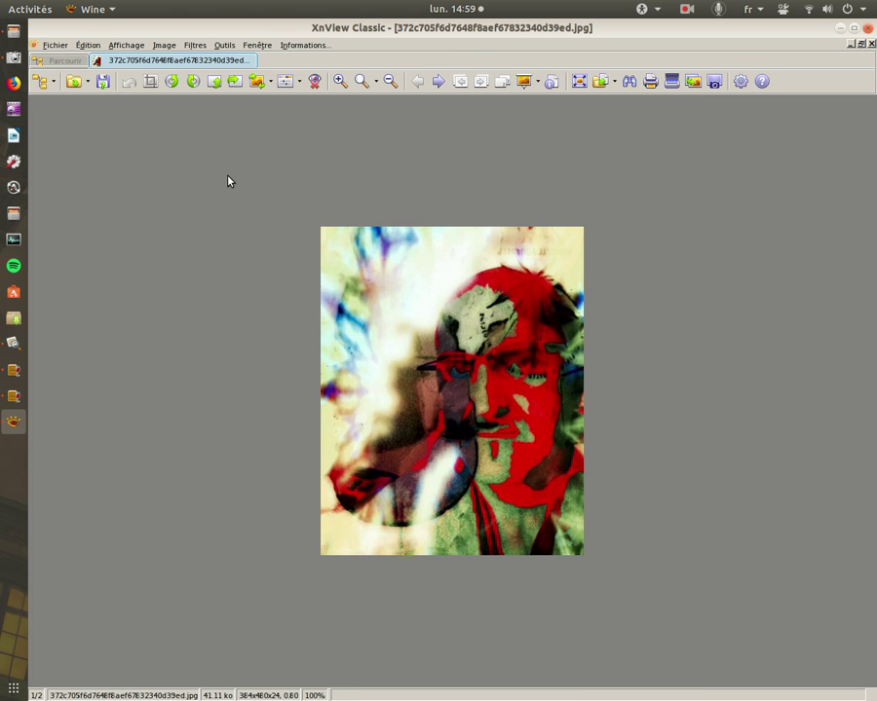
Open the Adobe Photoshop plug-in manager for the image and move its window clear of the picture.
click(195, 45)
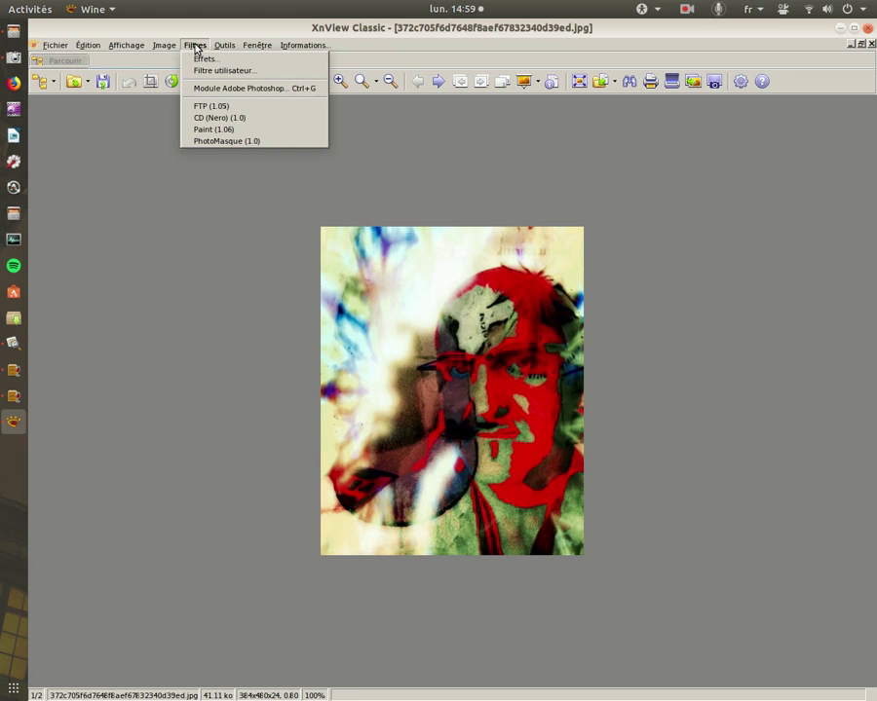
click(216, 89)
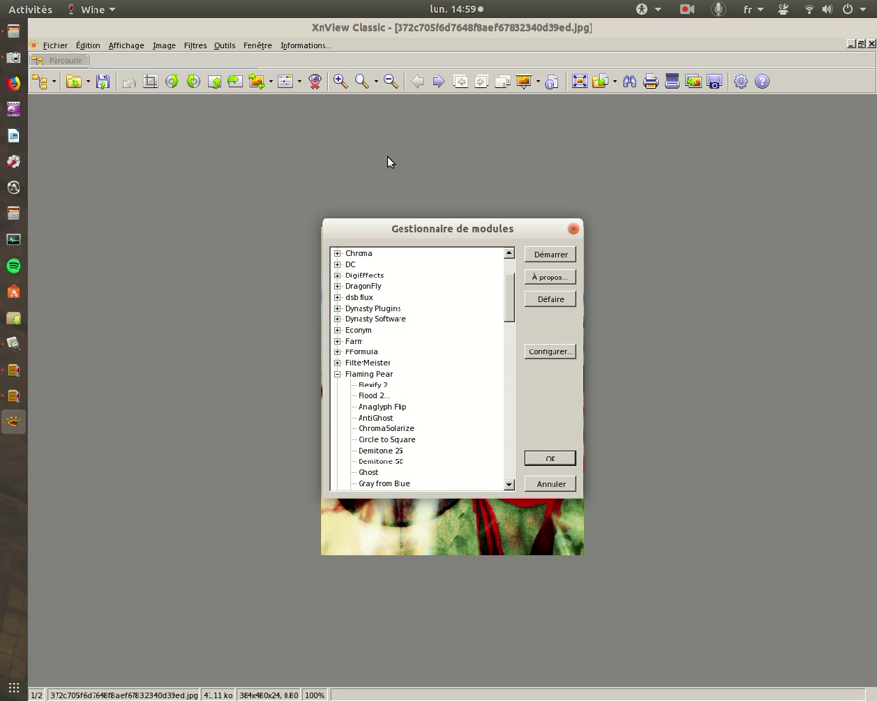
drag(476, 230, 194, 154)
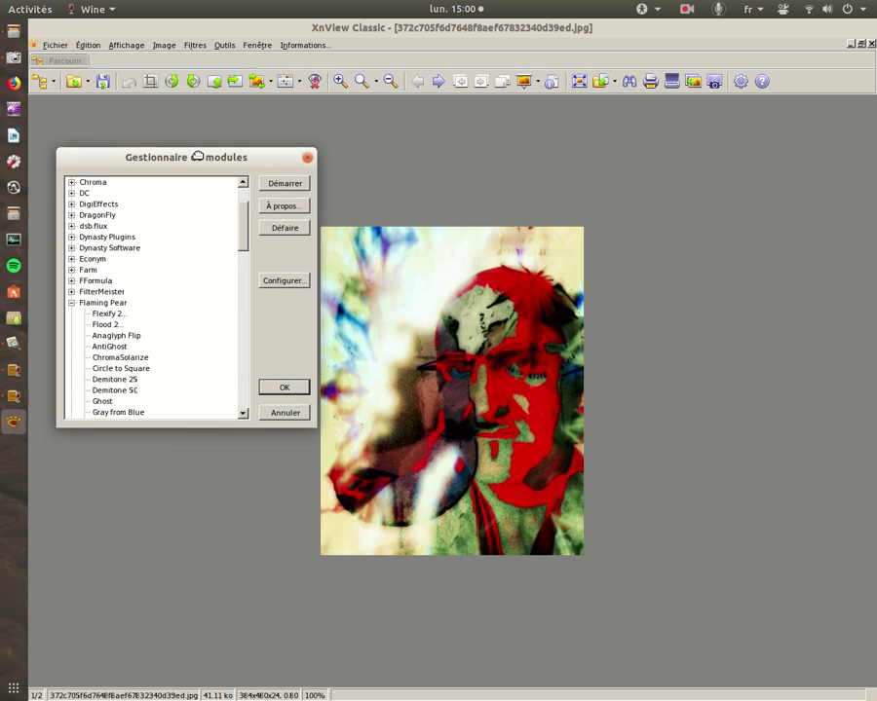
Try the Fader filter from Dynasty Plugins with Div Green 146 and Div Blue -188, and undo it.
double_click(106, 237)
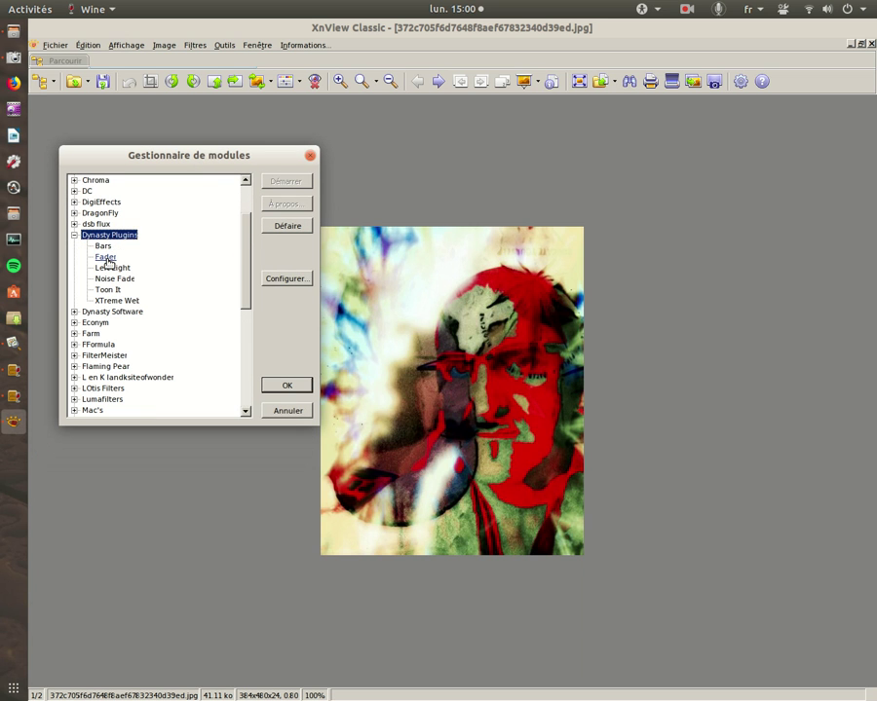
click(105, 258)
click(285, 182)
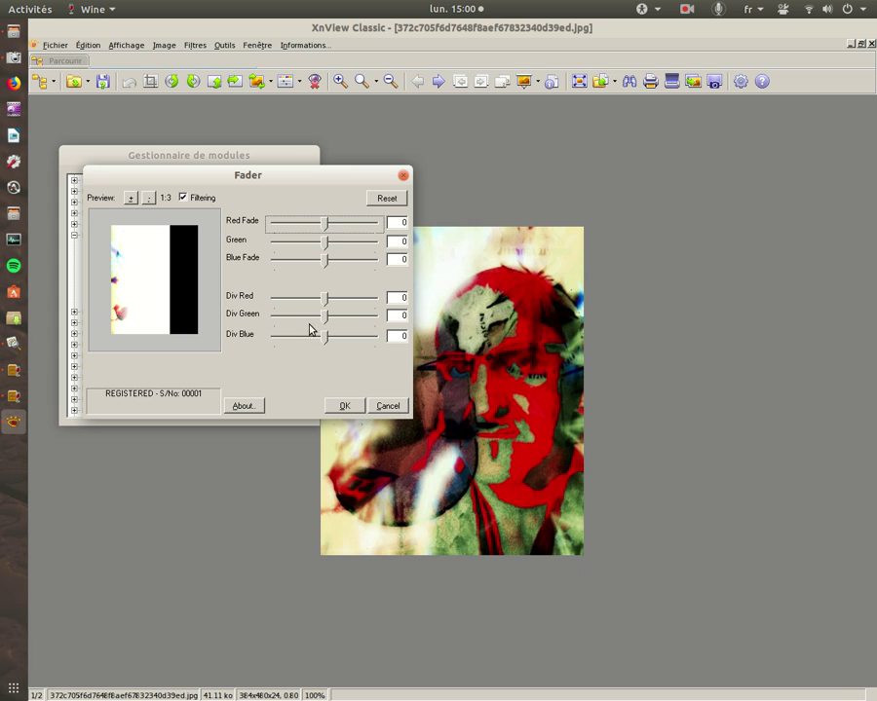
drag(324, 318, 332, 319)
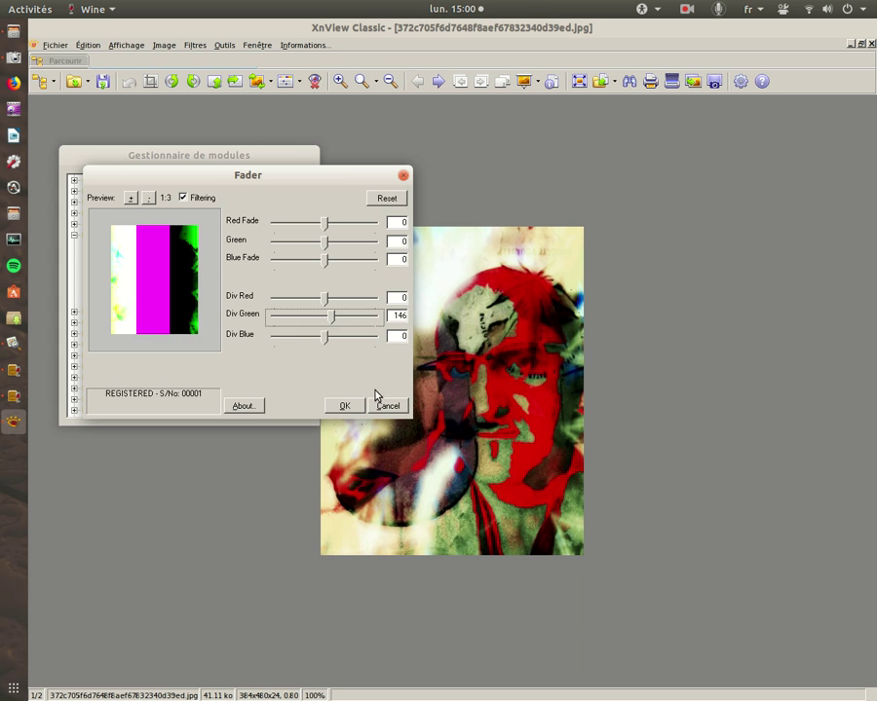
drag(329, 342, 315, 340)
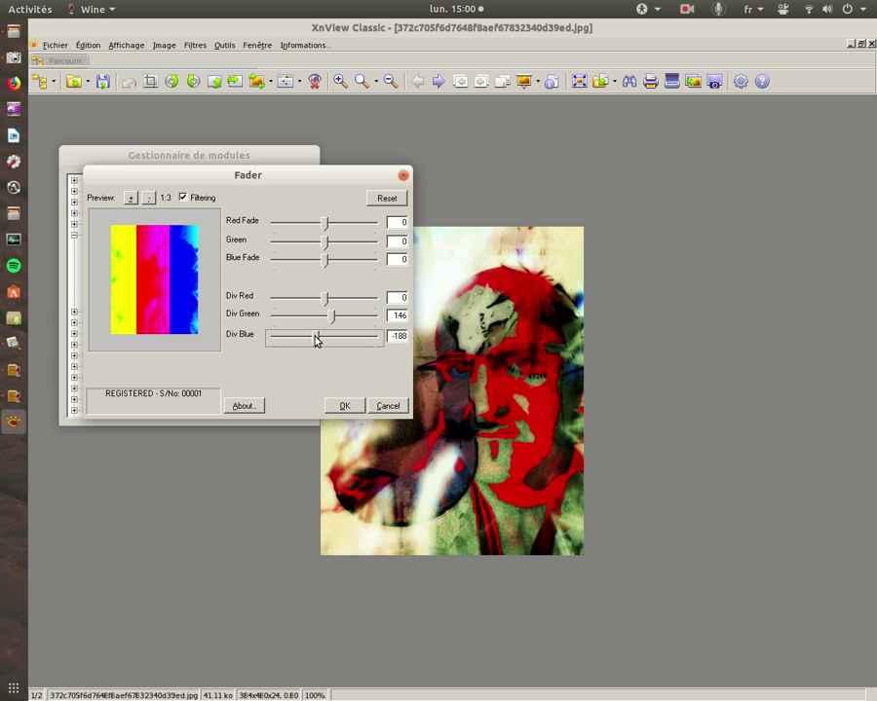
click(346, 406)
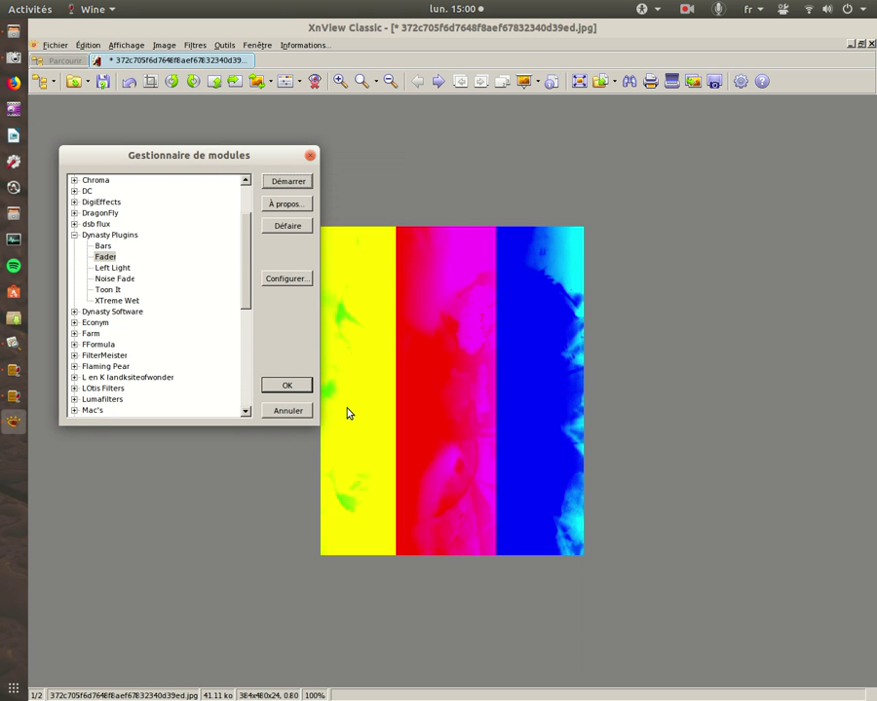
click(286, 226)
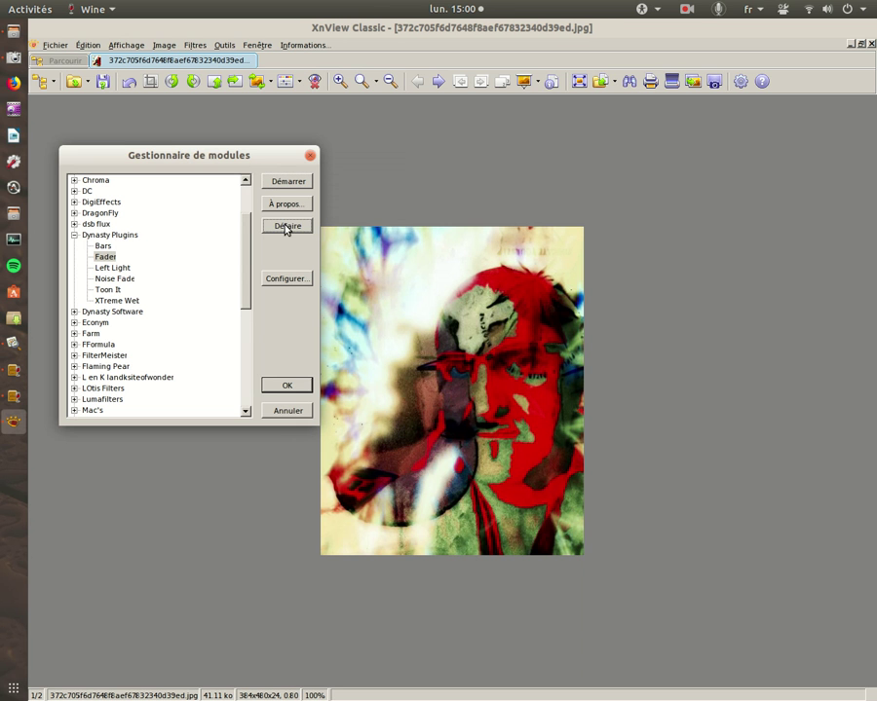
Preview the XTreme Wet filter from Dynasty Plugins and close it without applying.
click(116, 300)
click(288, 182)
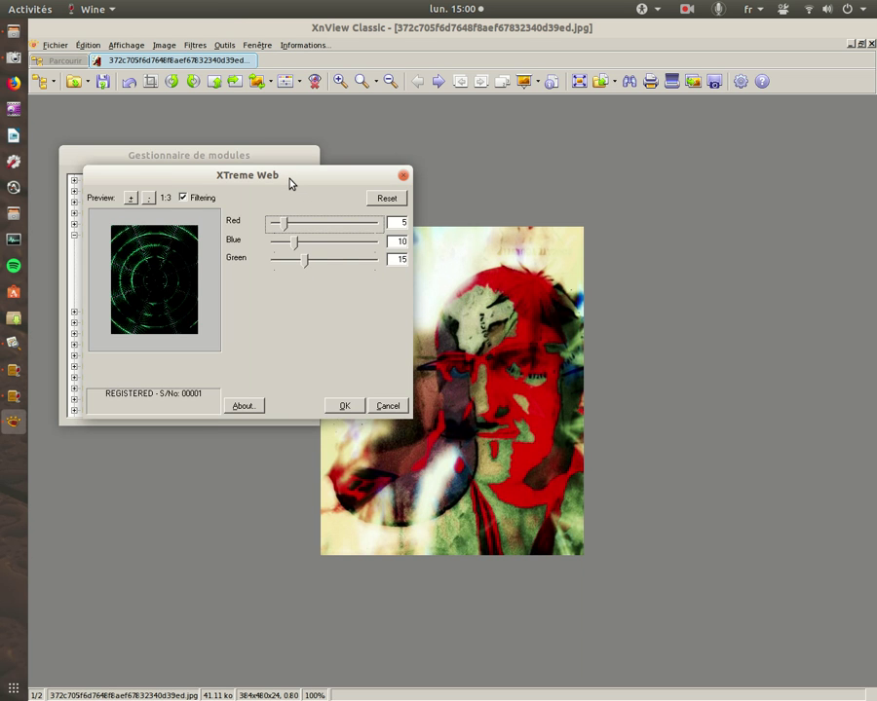
click(390, 405)
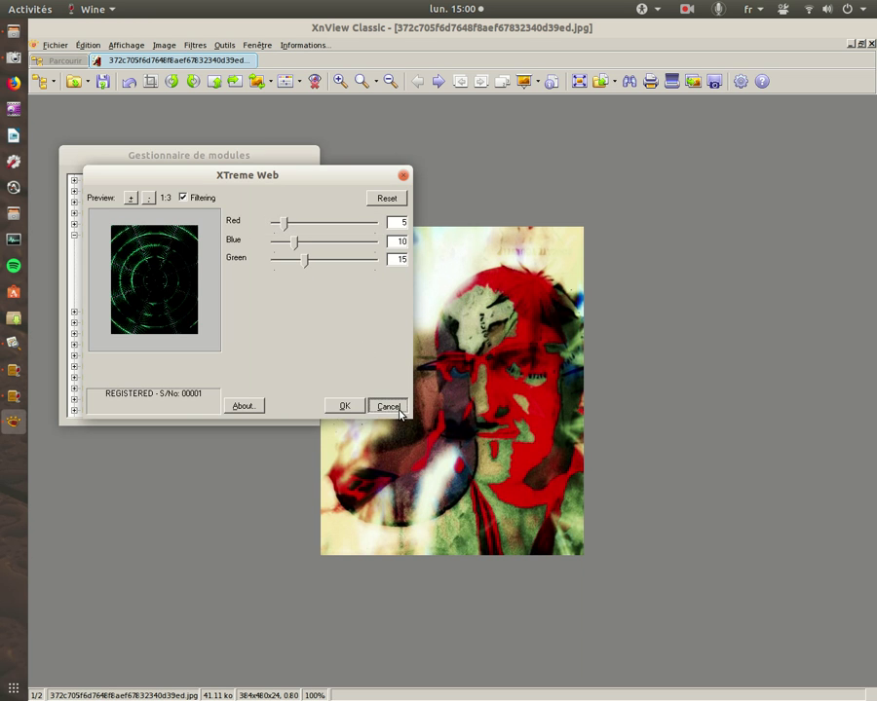
Preview Harry's Filters from the Mac's plug-in group and close it without applying.
scroll(192, 359, down, 4)
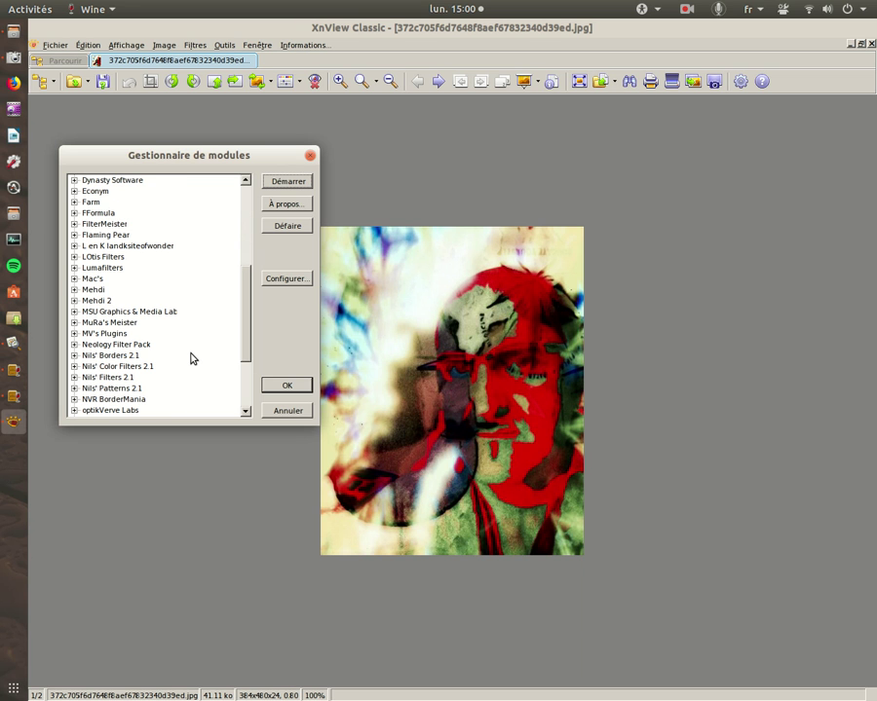
double_click(92, 279)
double_click(101, 288)
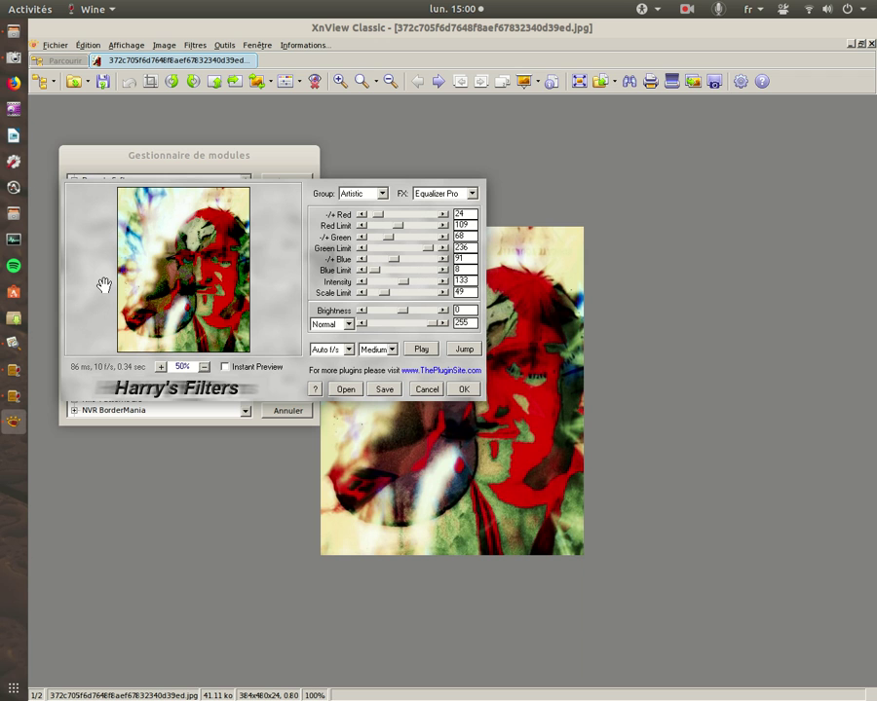
click(426, 389)
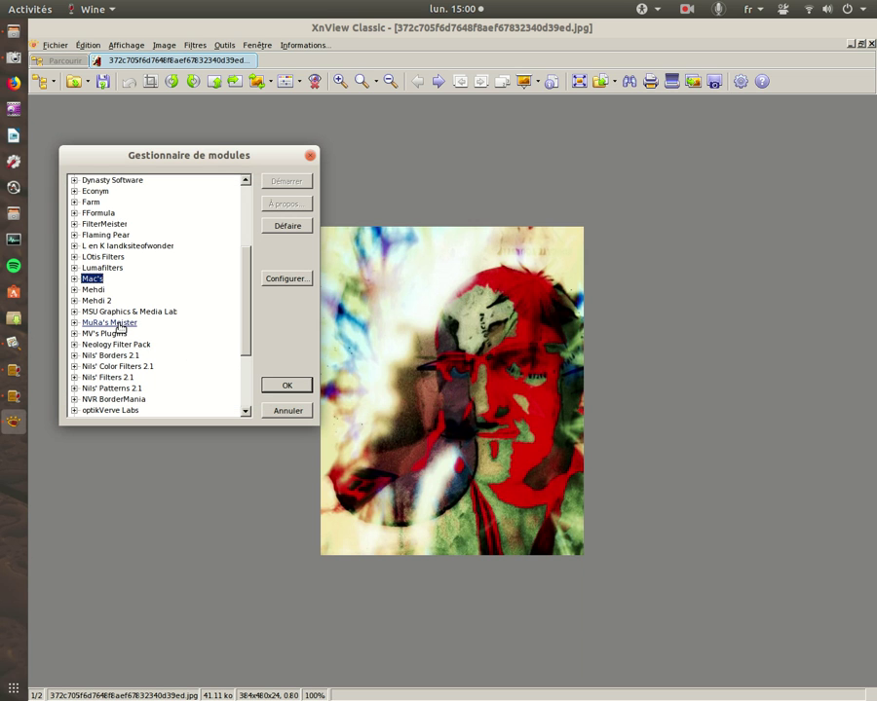